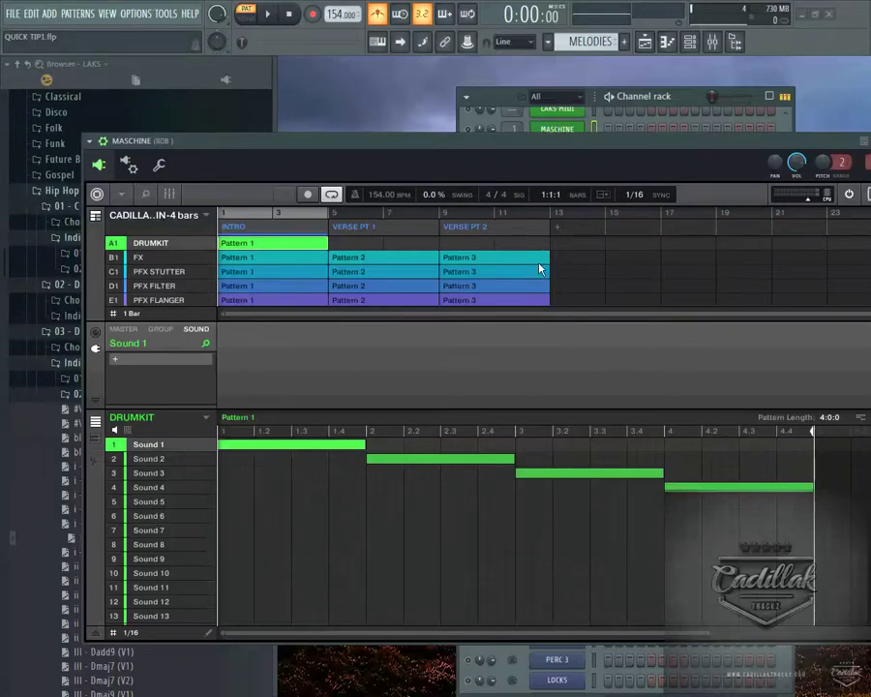
Open the Cthulhu channel's plugin and arrange its window over the channel rack
drag(654, 140, 639, 181)
drag(679, 99, 668, 74)
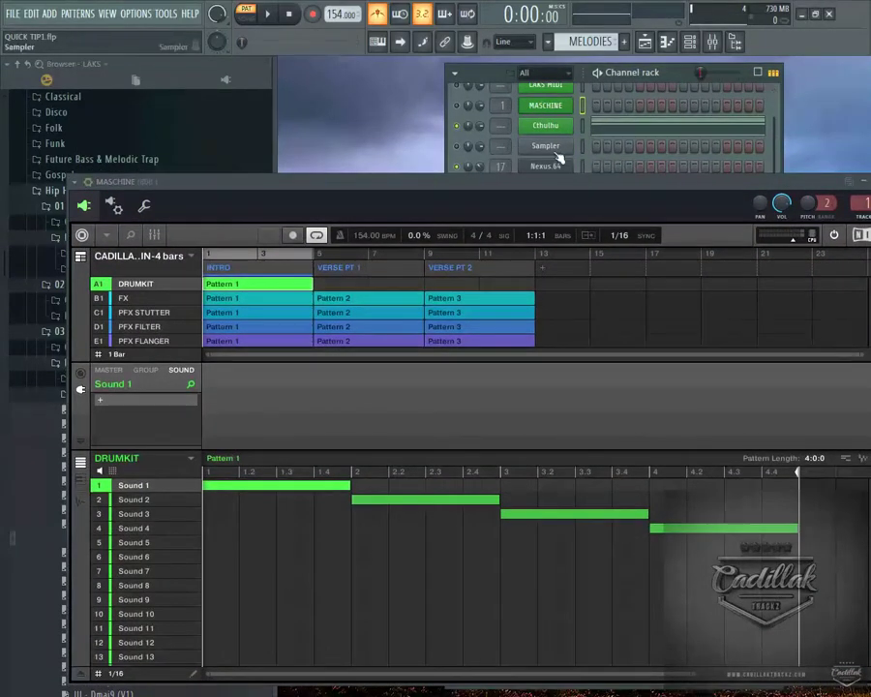
click(547, 126)
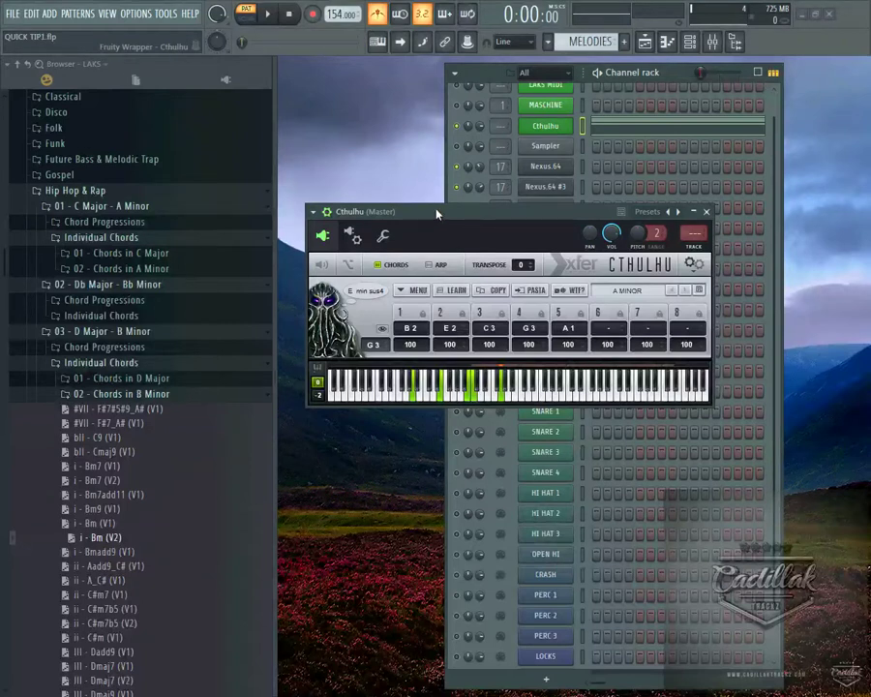
drag(436, 214, 446, 177)
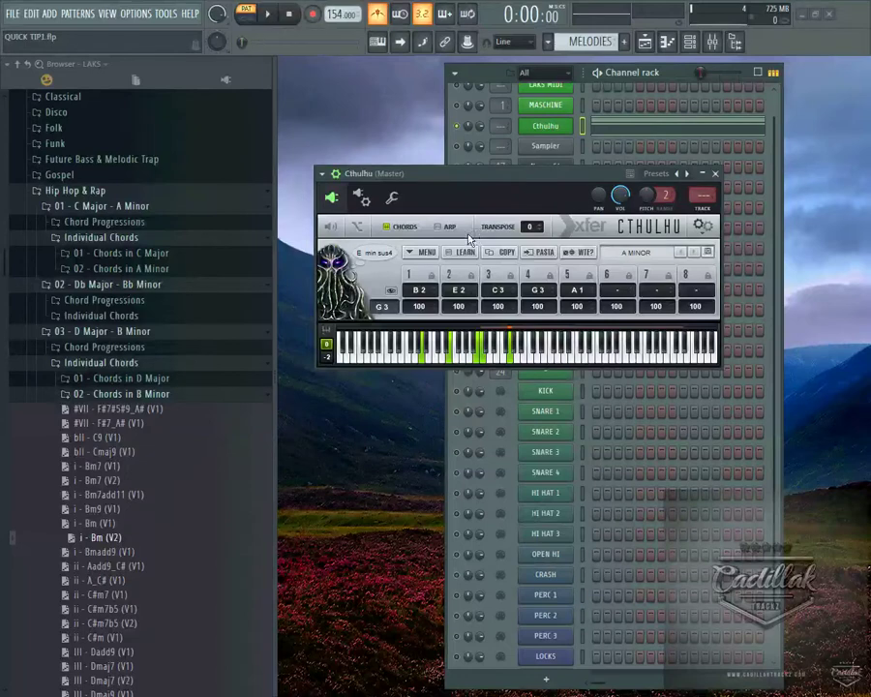
mouse_move(519, 178)
mouse_down()
mouse_move(499, 182)
mouse_move(508, 169)
mouse_move(506, 176)
mouse_up()
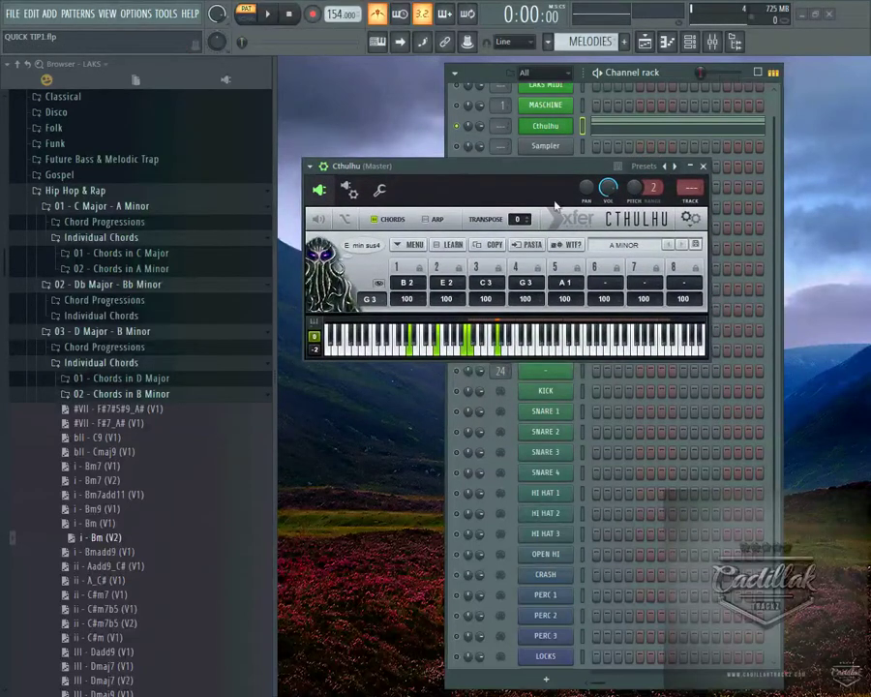
Load the init preset in Cthulhu to empty its chord slots and turn on Learn mode
click(623, 244)
click(636, 482)
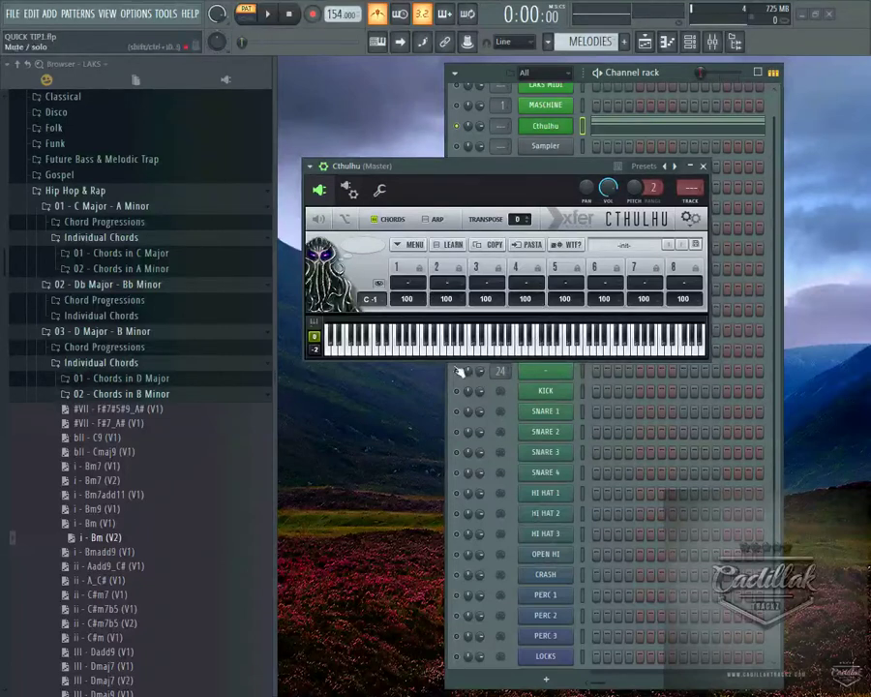
click(433, 246)
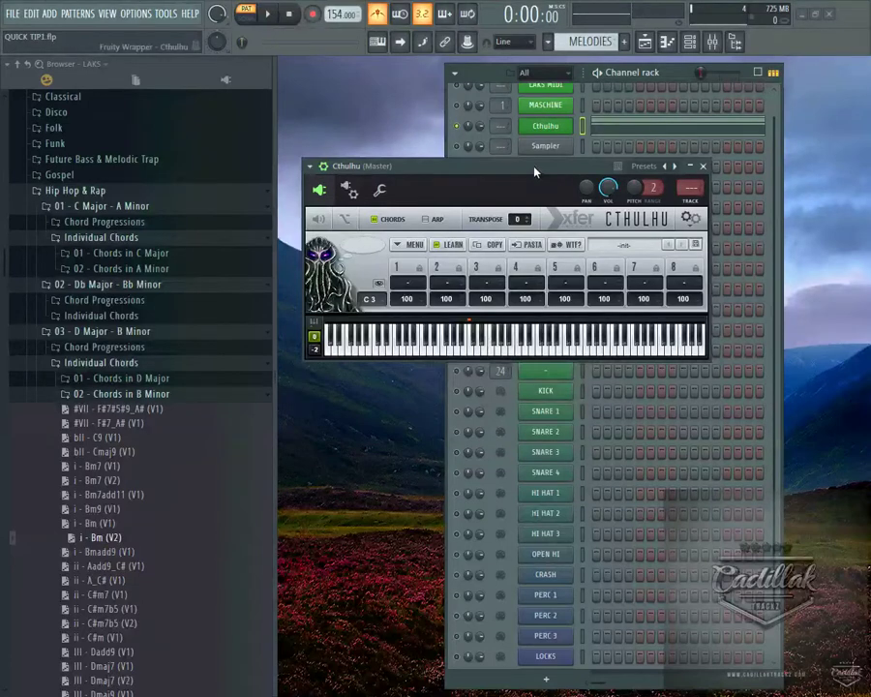
Select the bII - C9 (V1) chord file and open the Nexus.64 channel's piano roll, keeping the Cthulhu window clear of the notes
drag(407, 165, 433, 372)
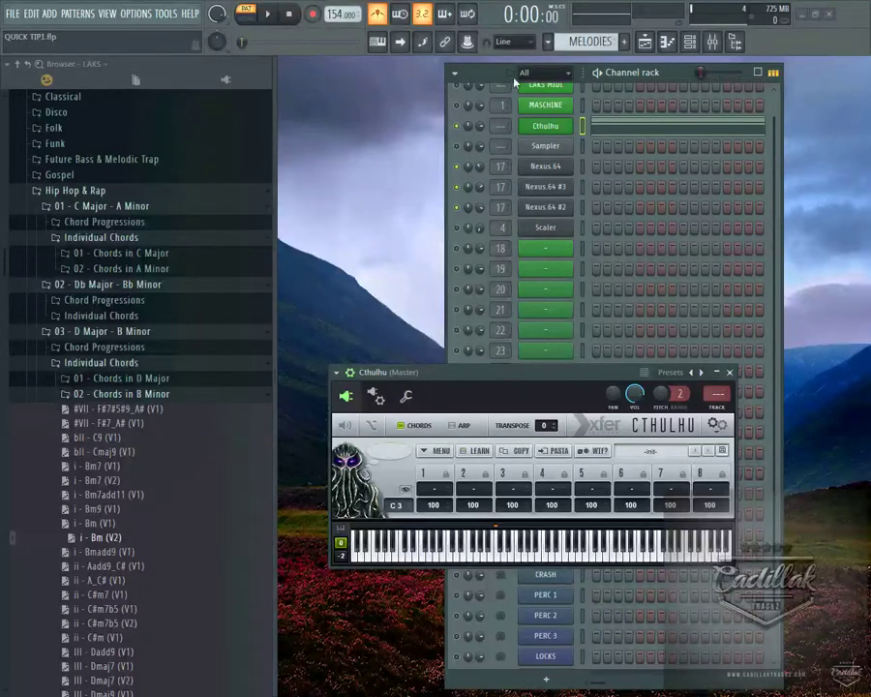
scroll(557, 207, up, 1)
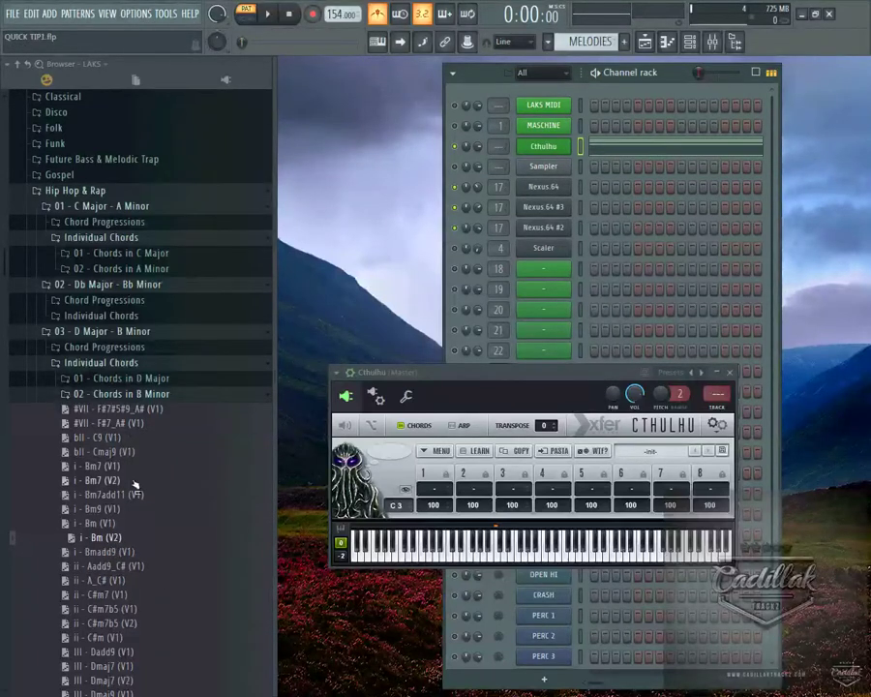
click(114, 437)
drag(122, 440, 535, 186)
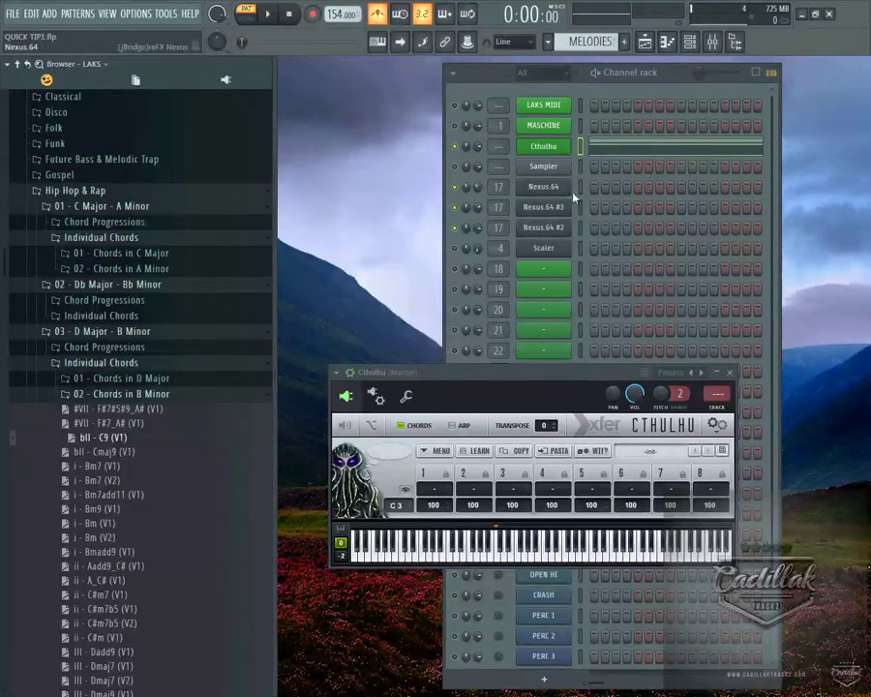
right_click(535, 186)
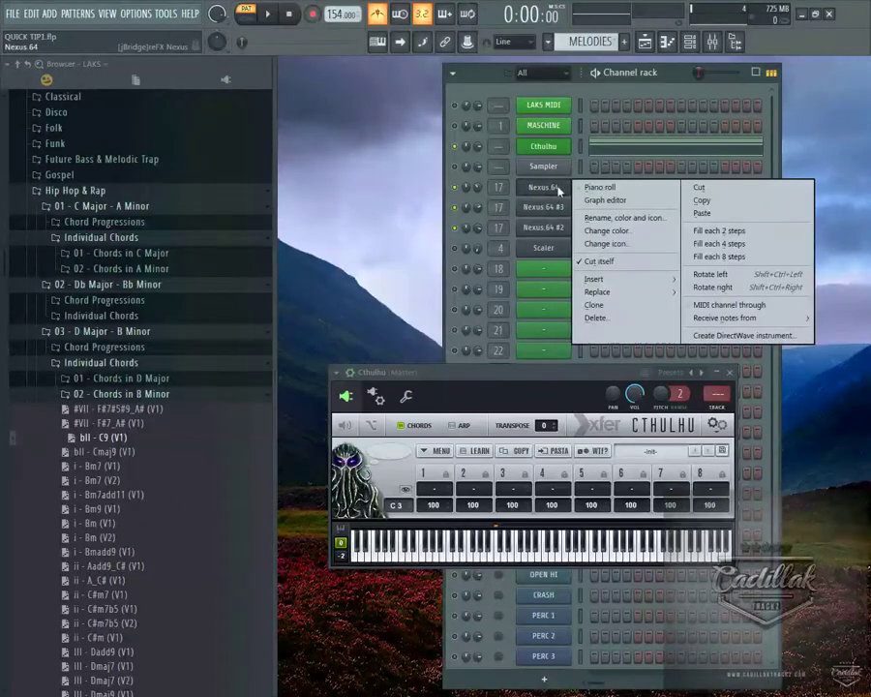
click(608, 190)
drag(437, 405, 516, 523)
Try out B minor chord files in the Nexus.64 piano roll, including i - Bm7add11 (V1), i - Bm (V1) and i - Bm (V2)
drag(104, 499, 369, 296)
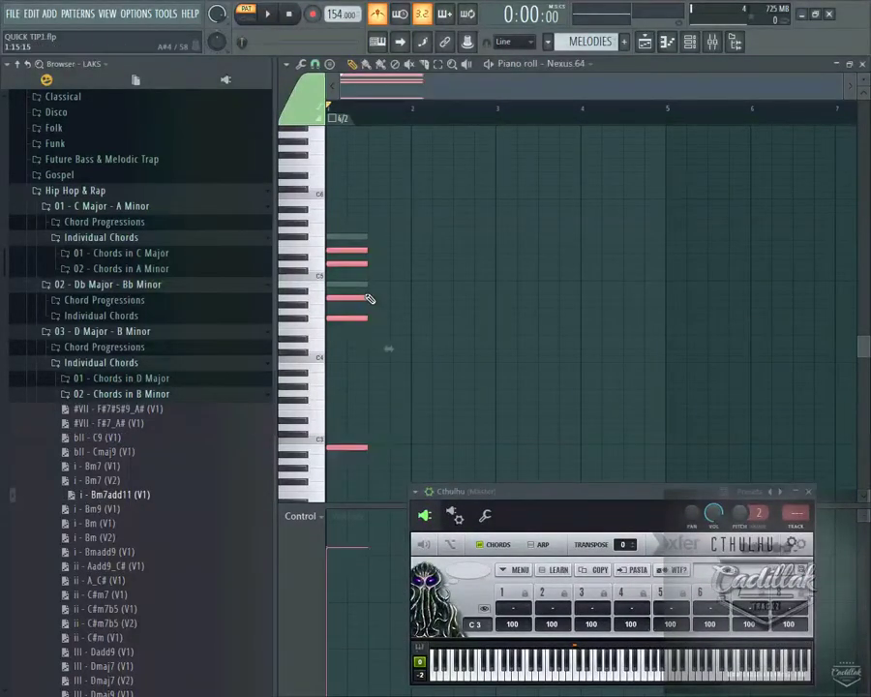
scroll(401, 401, down, 1)
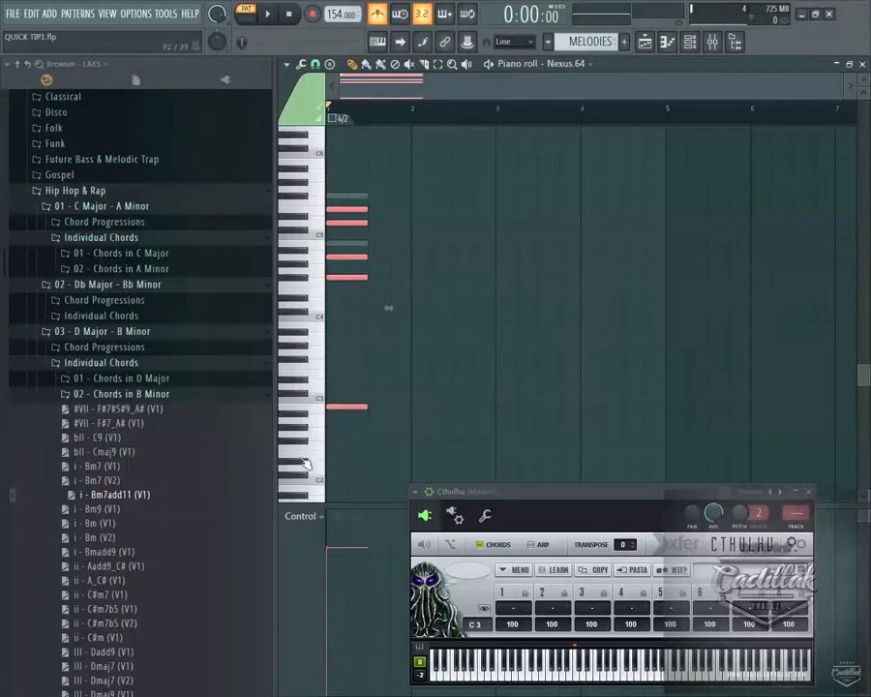
drag(96, 523, 365, 345)
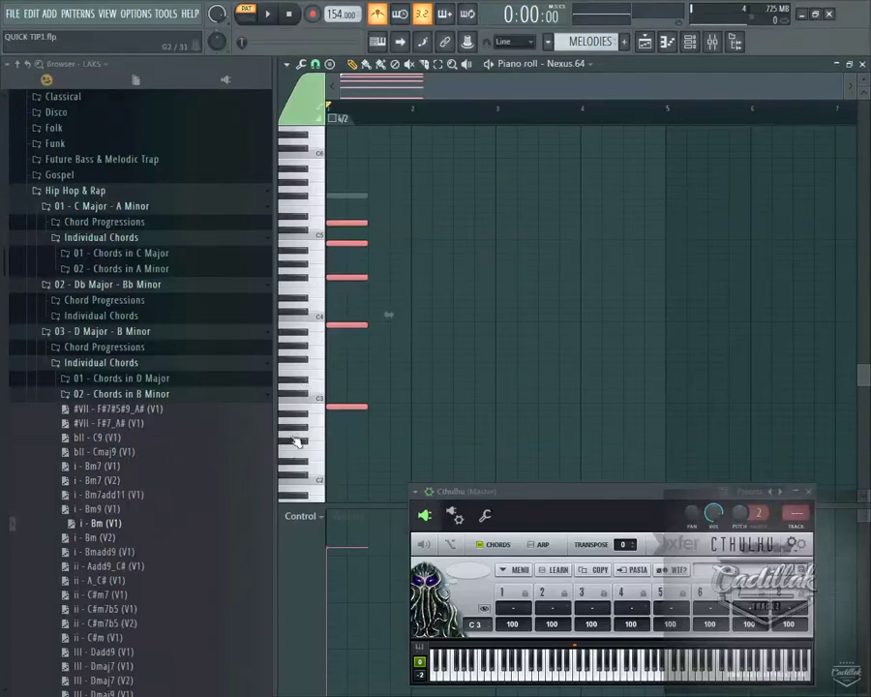
scroll(154, 528, down, 4)
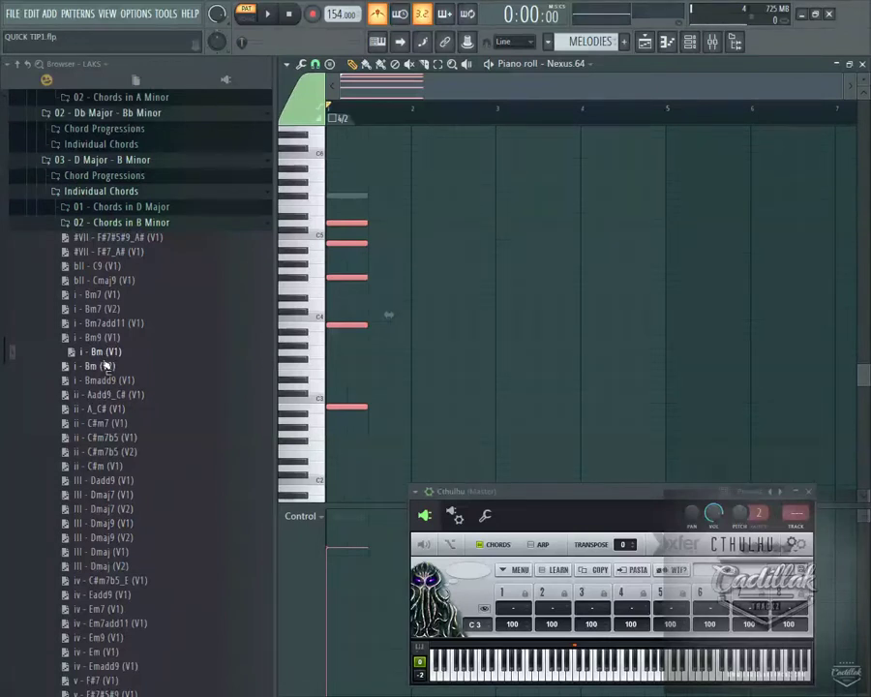
drag(129, 510, 398, 341)
drag(151, 368, 496, 302)
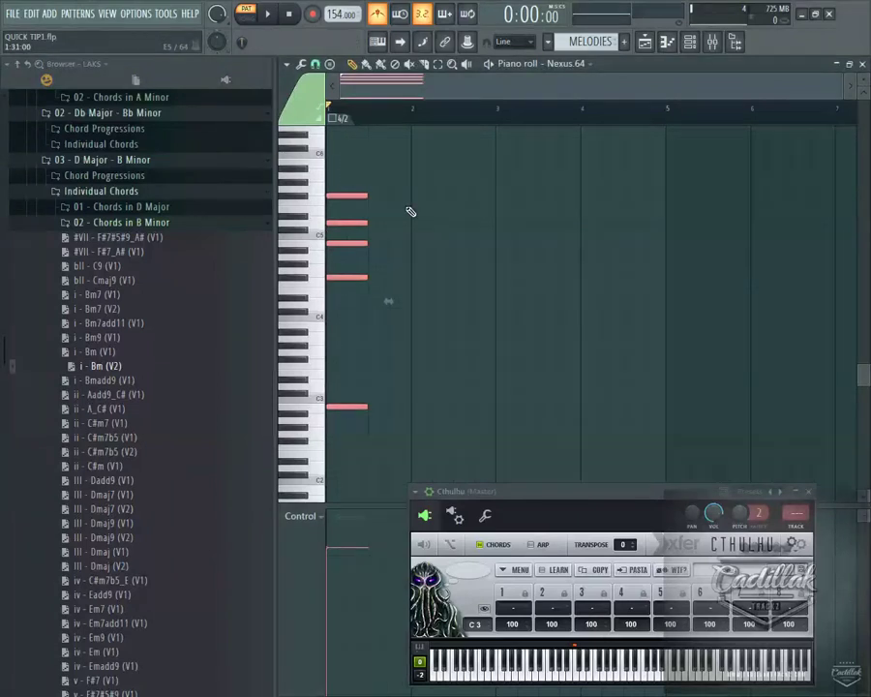
drag(108, 451, 455, 262)
Load the III - Dmaj7 (V1) chord into Nexus.64 and move its notes to the start of the LAKS MIDI piano roll
drag(111, 508, 385, 331)
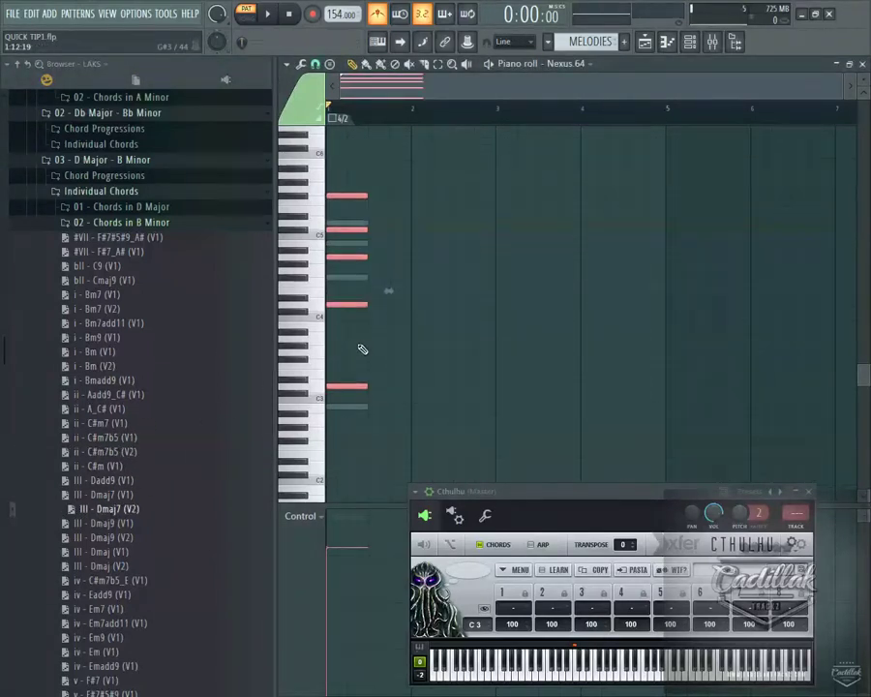
key(Up)
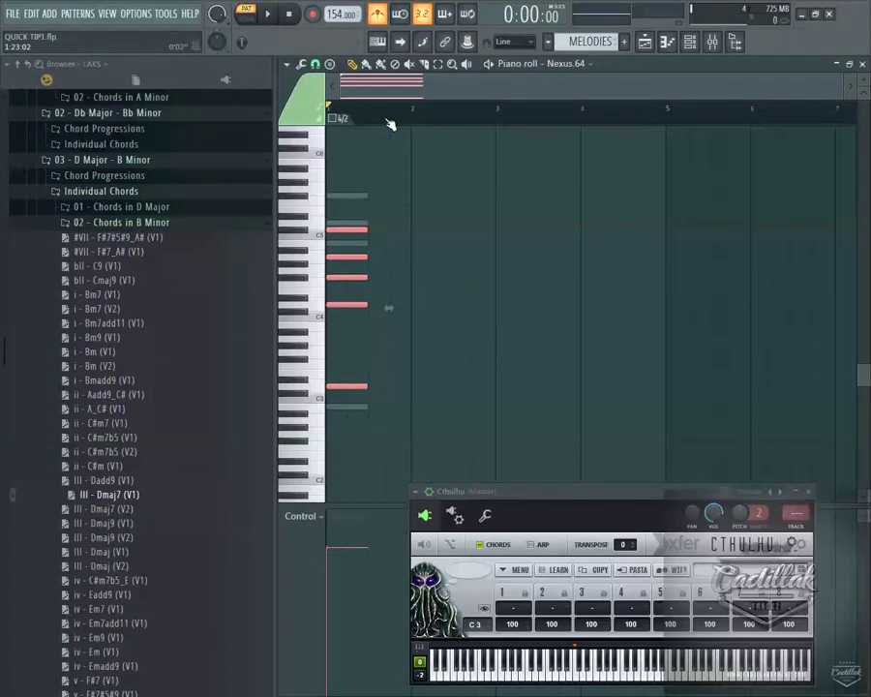
key(F7)
right_click(562, 105)
click(596, 109)
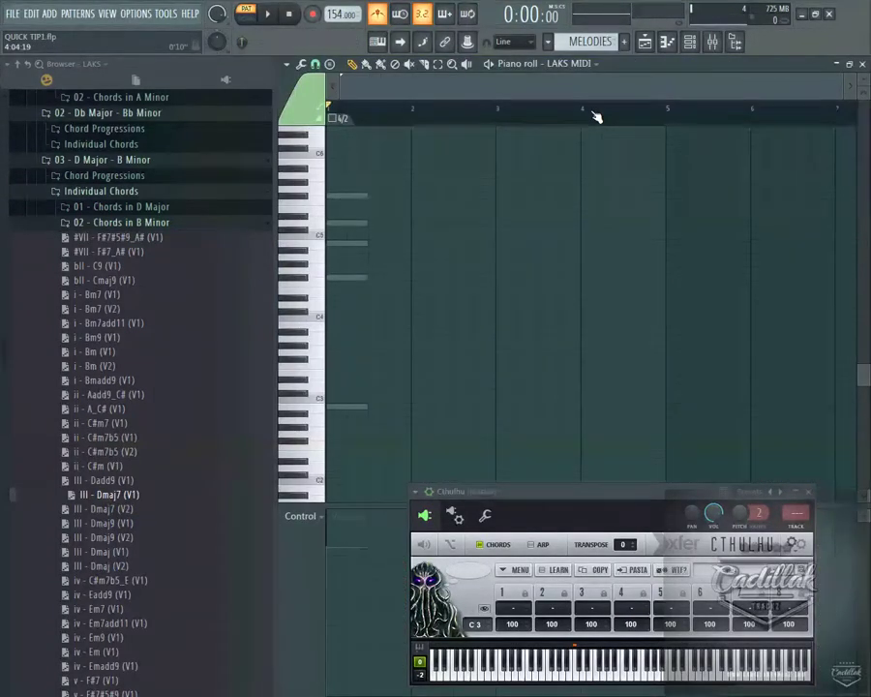
key(ctrl+v)
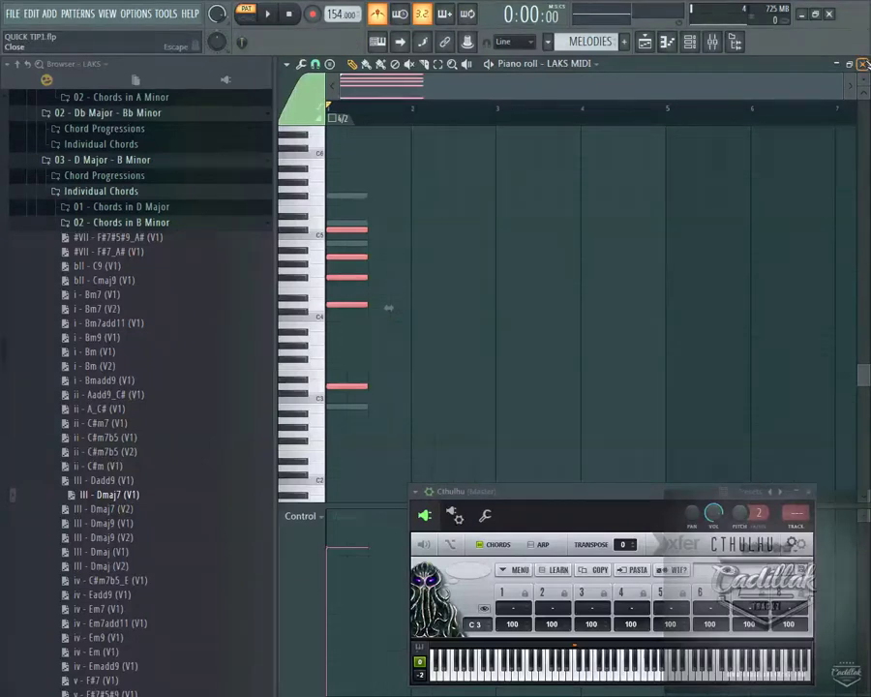
click(863, 64)
Load the iv - Eadd9 (V1) chord onto the Nexus.64 channel and cut its notes from the piano roll
click(581, 190)
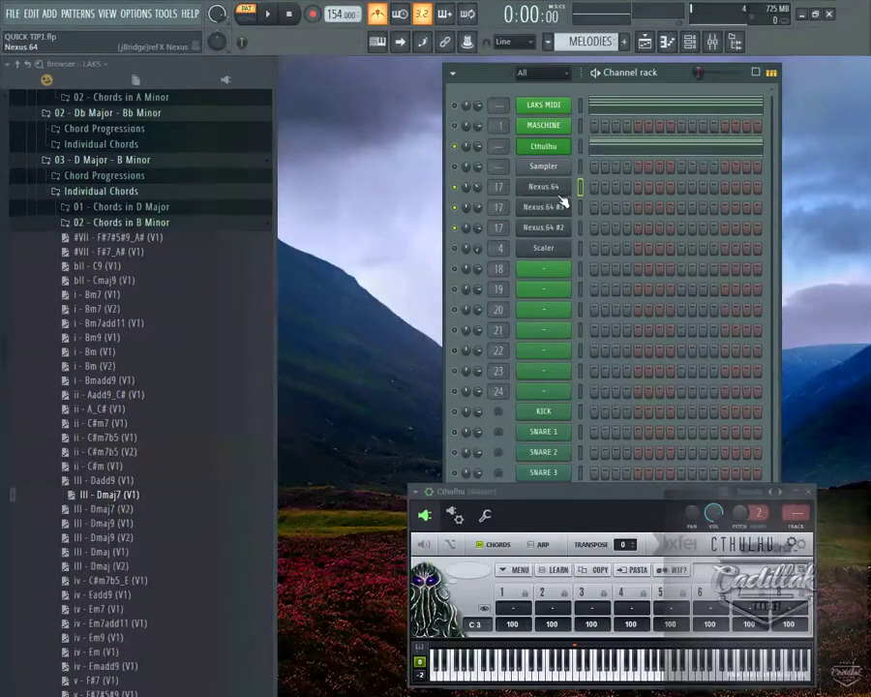
drag(107, 594, 543, 186)
right_click(547, 184)
click(600, 189)
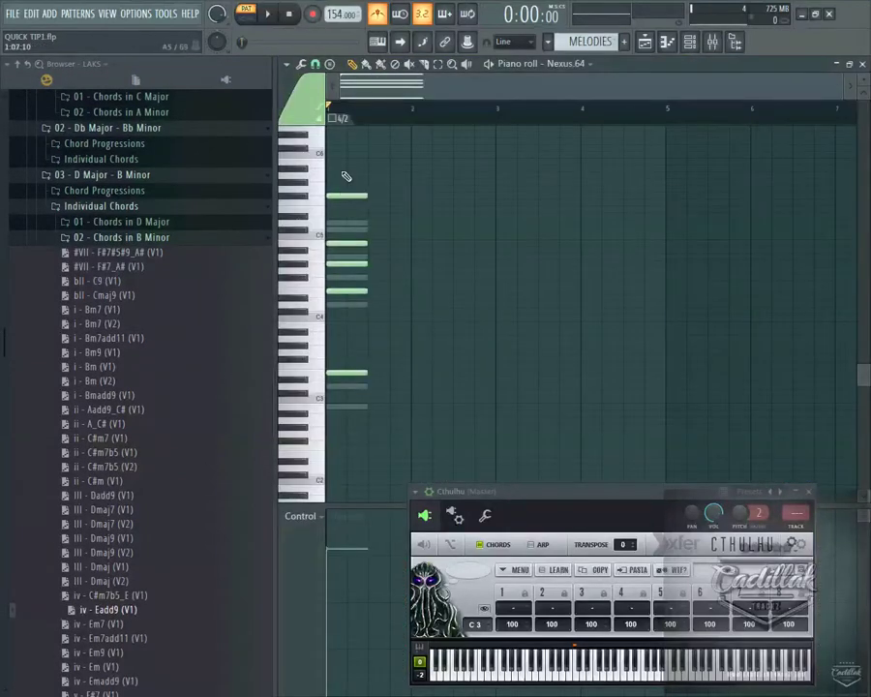
key(ctrl+x)
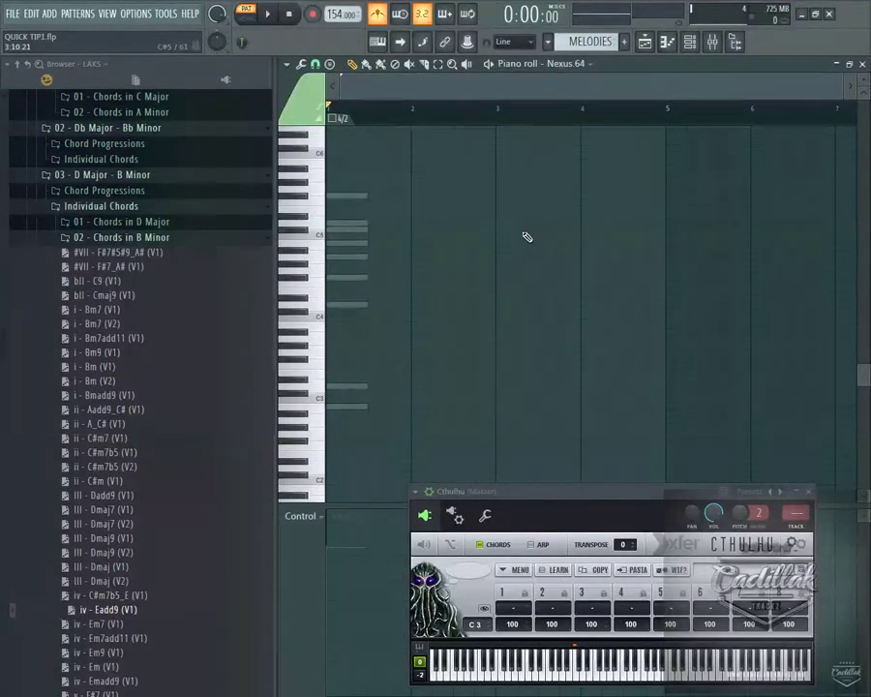
Paste the cut chord into the LAKS MIDI piano roll directly after the first chord and close the piano roll
key(F6)
click(552, 105)
right_click(573, 102)
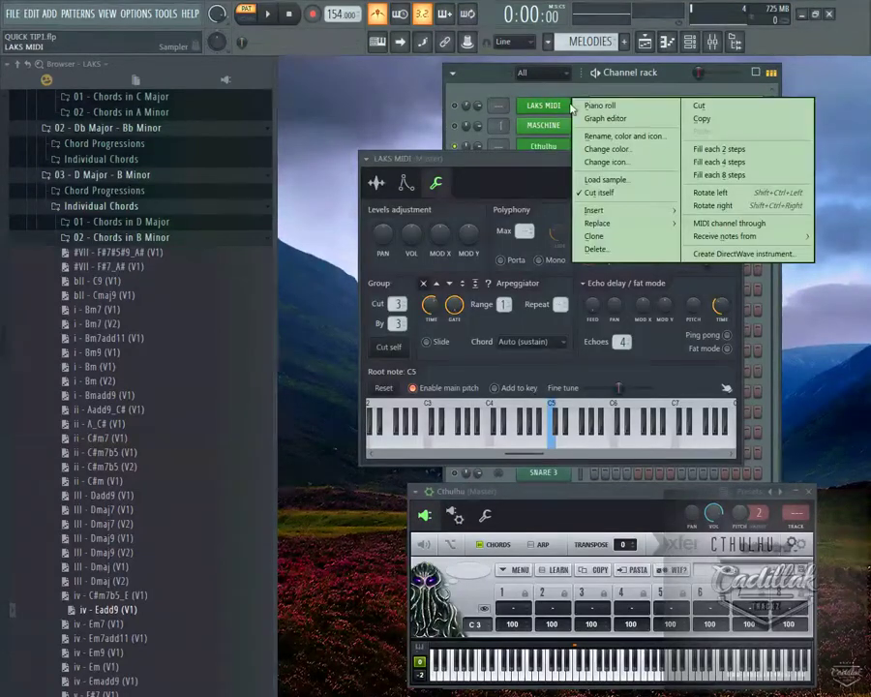
click(594, 106)
drag(565, 160, 602, 360)
drag(345, 196, 390, 196)
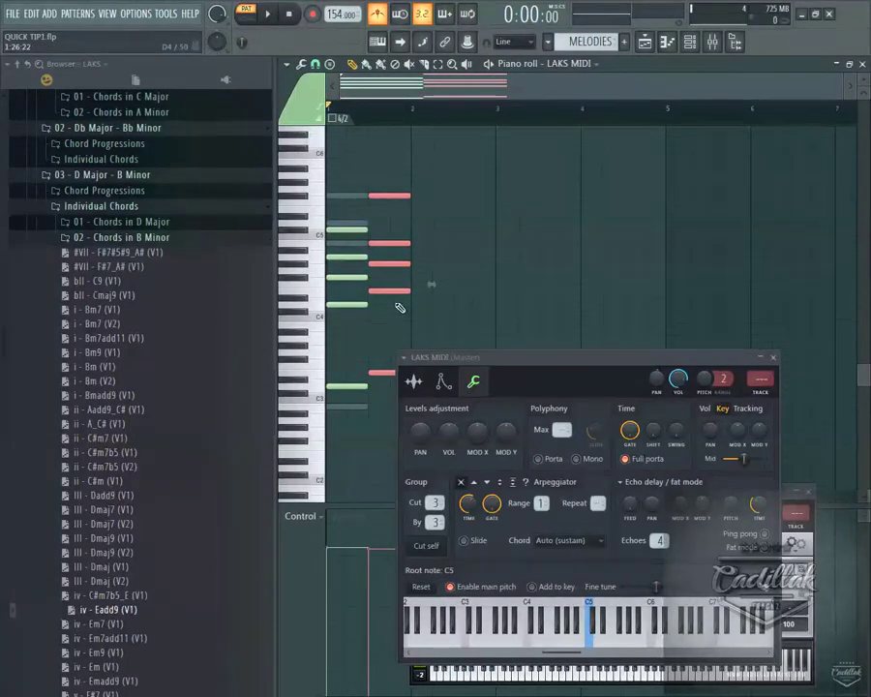
click(865, 64)
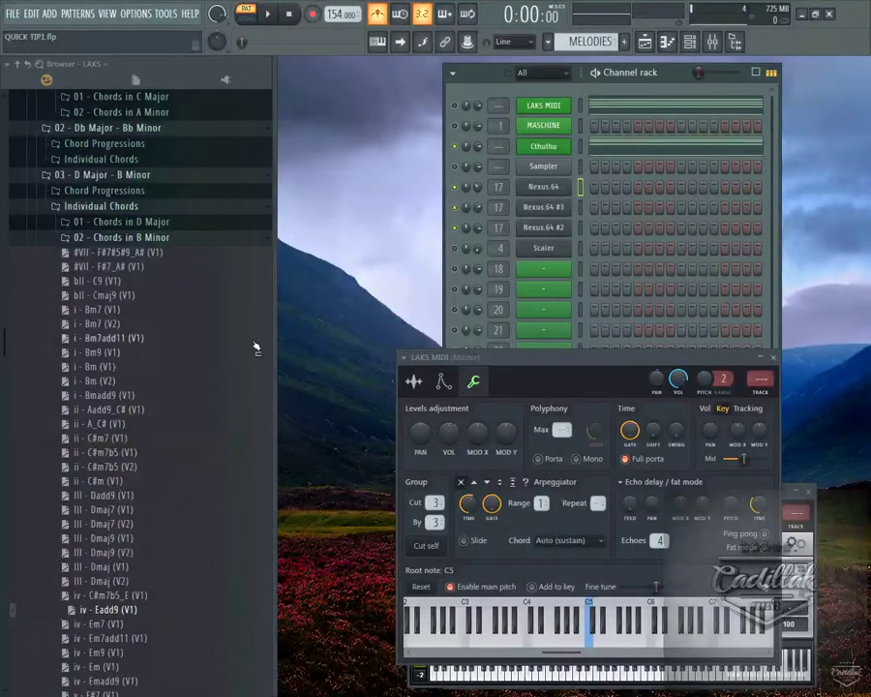
Send the i - Bm7 (V1) chord to the Nexus.64 channel, solo that channel and play the pattern
right_click(109, 308)
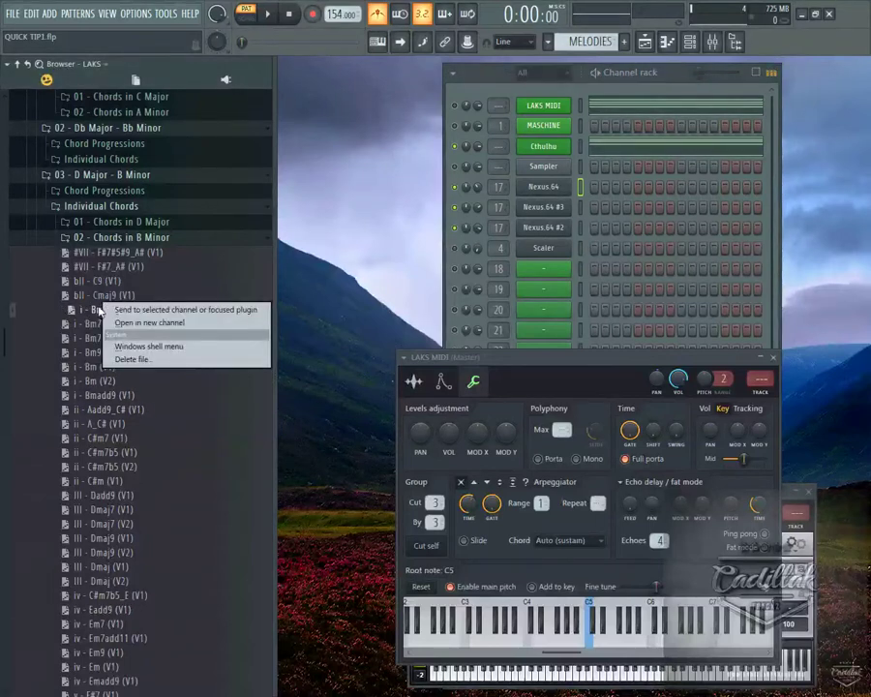
click(118, 311)
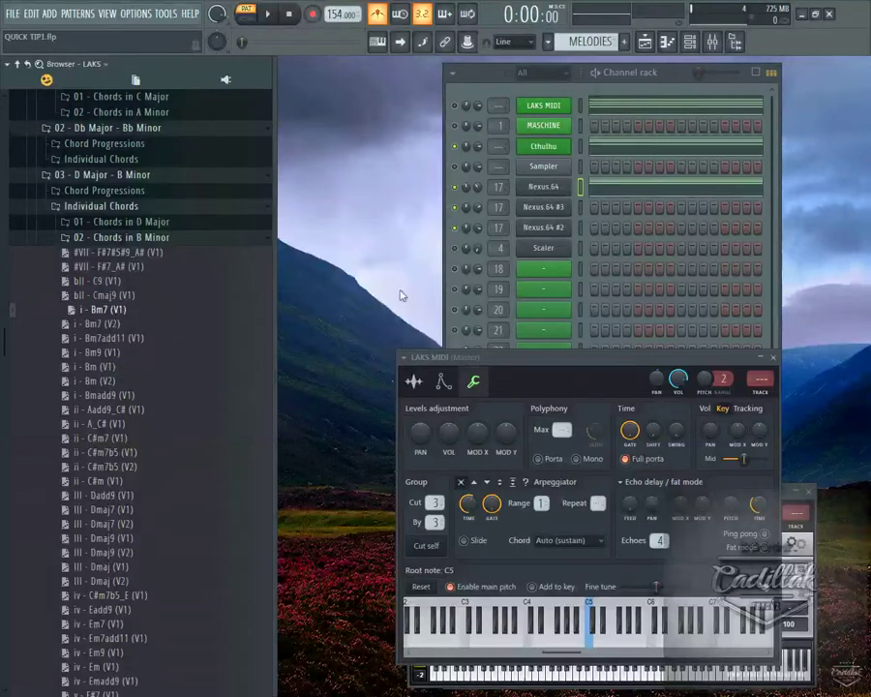
right_click(460, 188)
key(Escape)
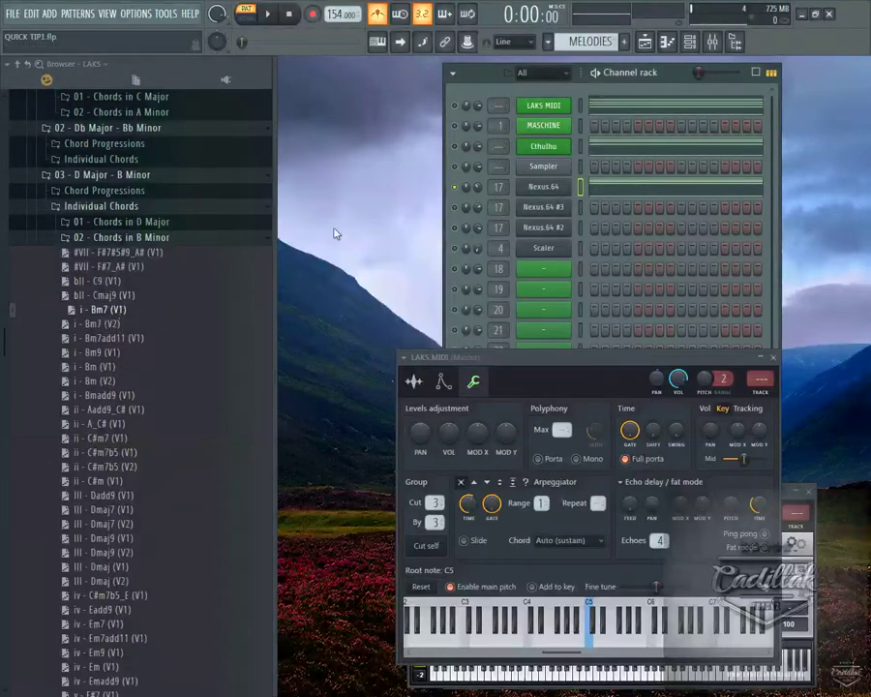
key(space)
key(space)
Audition i - Bm7 (V2), i - Bm7add11 (V1) and ii - Aadd9_C# (V1) by sending each to the soloed Nexus.64 channel during playback
right_click(116, 323)
click(155, 324)
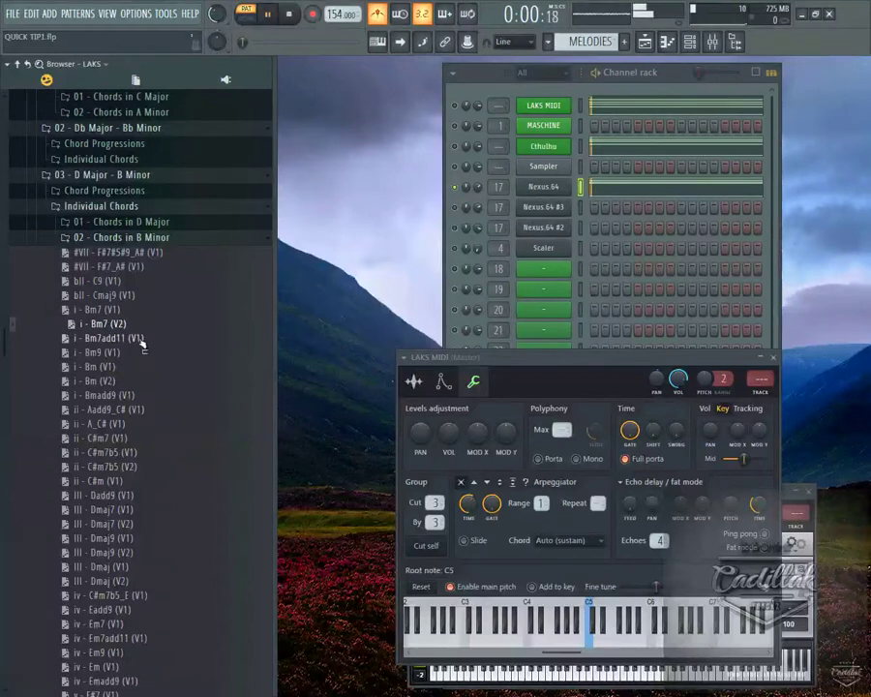
right_click(122, 337)
click(159, 338)
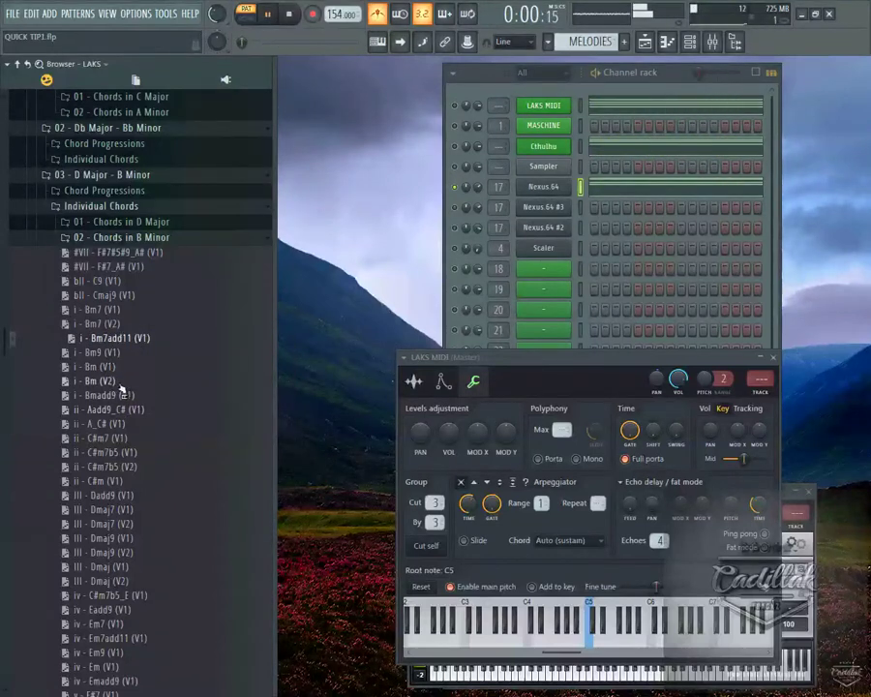
right_click(124, 409)
click(142, 411)
key(space)
key(space)
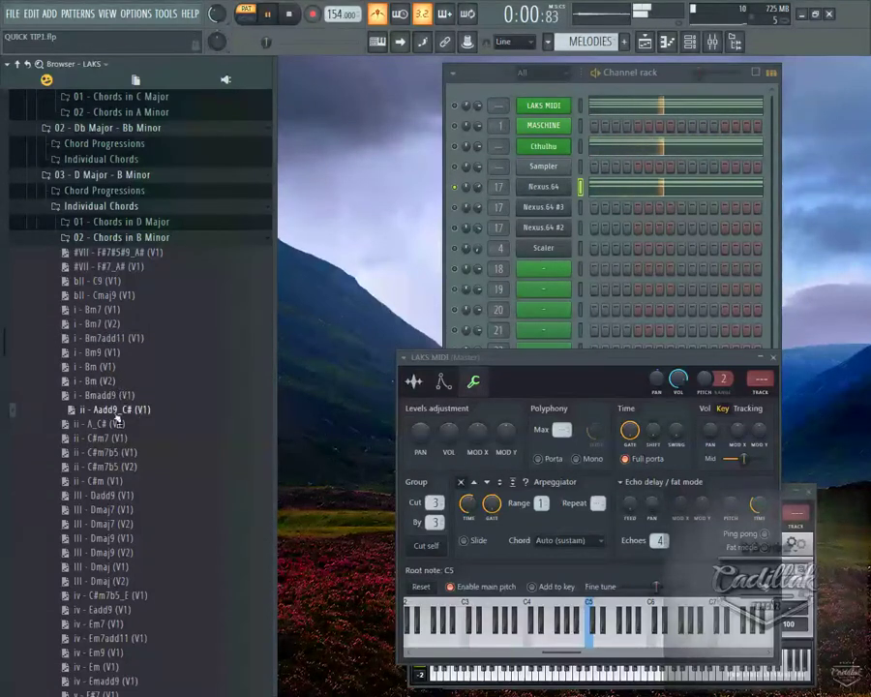
Send the ii - C#m (V1) chord to the Nexus.64 channel and check its notes in the piano roll
right_click(124, 482)
click(146, 496)
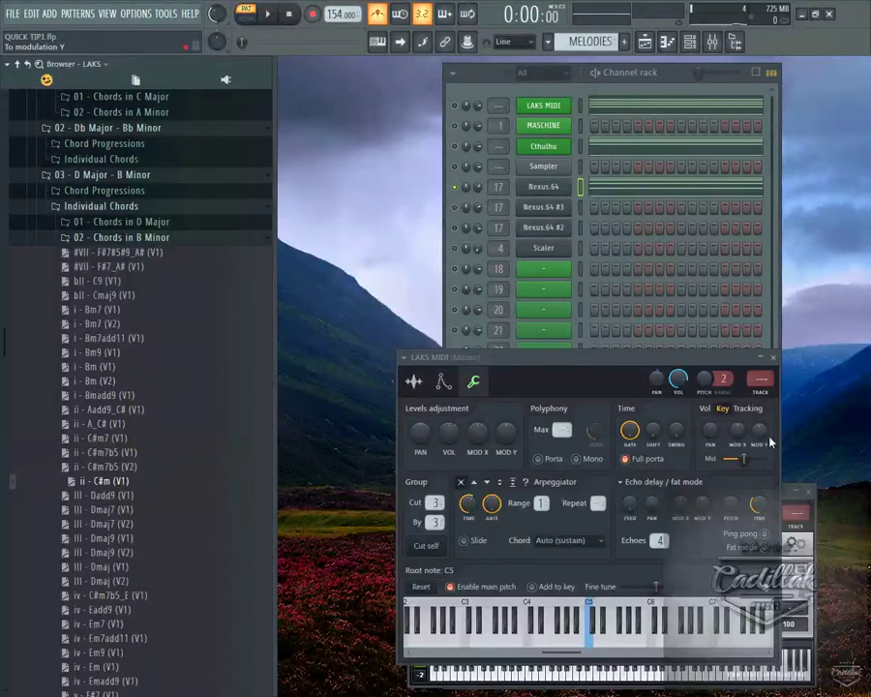
right_click(553, 190)
click(599, 186)
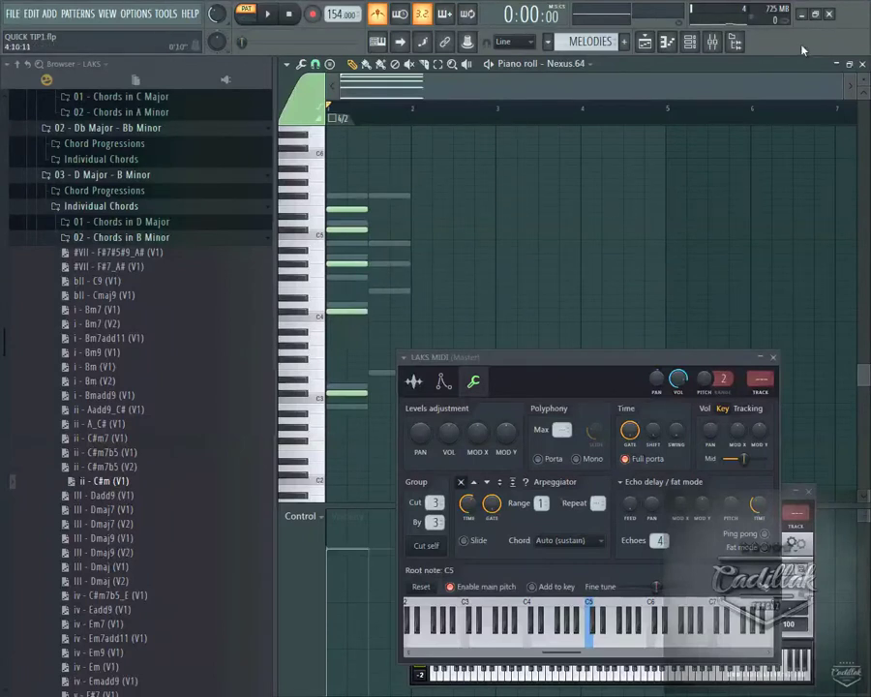
click(864, 64)
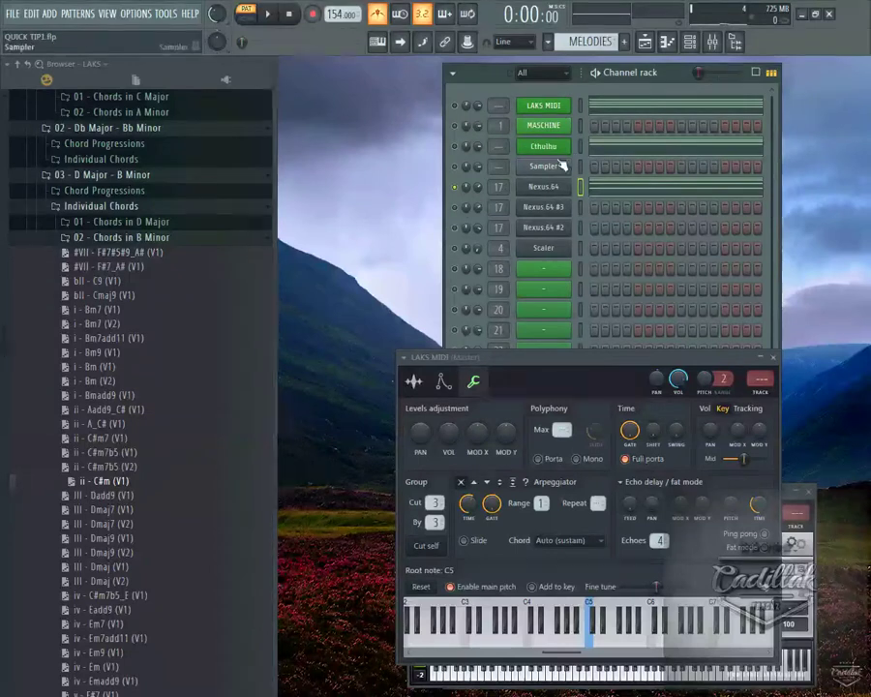
Cut all notes from the LAKS MIDI channel's pattern in the channel rack
right_click(577, 119)
right_click(569, 100)
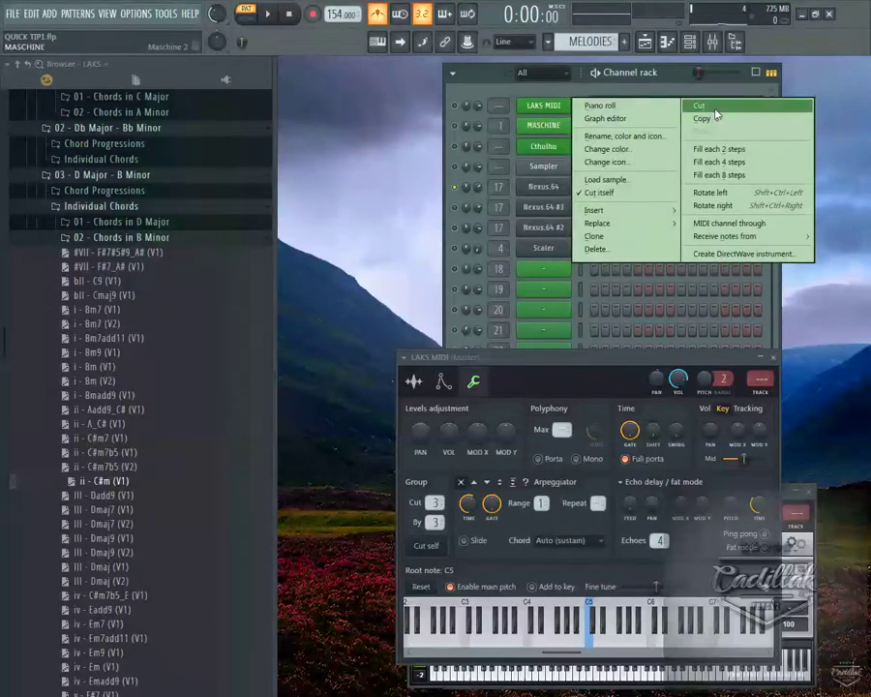
click(711, 109)
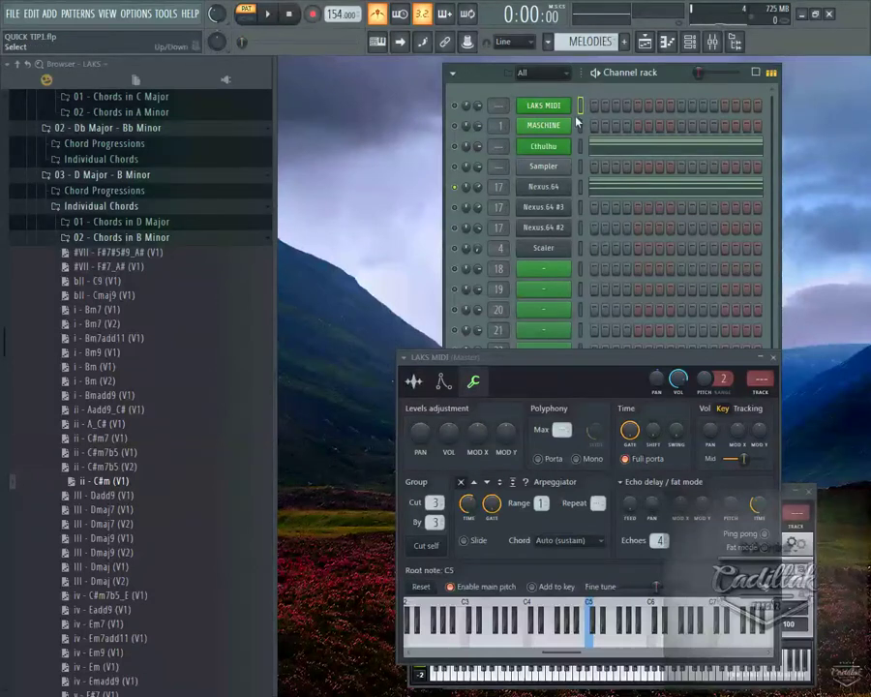
Preview the i - Bm7 (V1) chord file in Windows Media Player and close the player
right_click(129, 306)
right_click(98, 312)
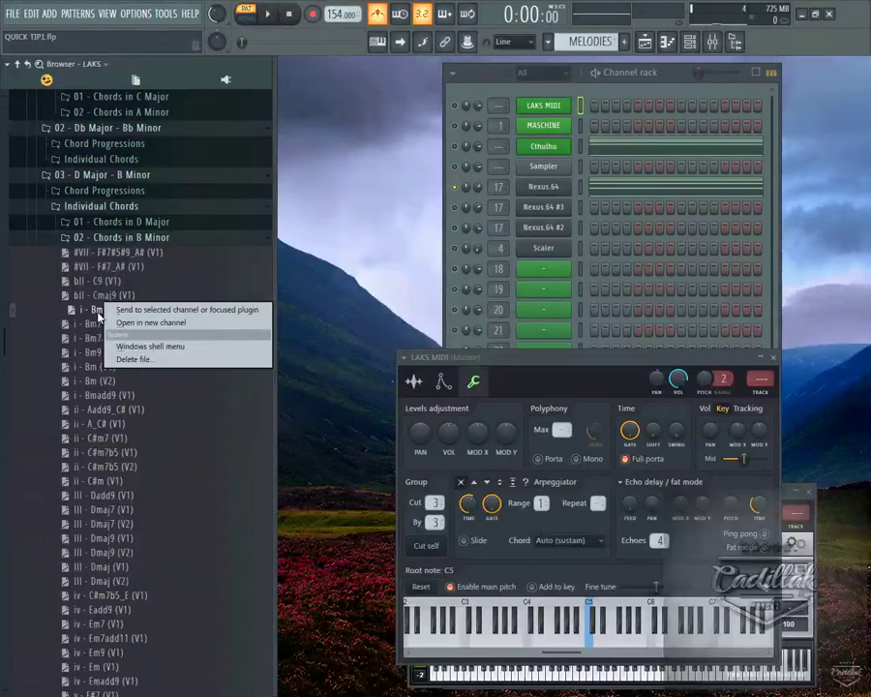
right_click(92, 316)
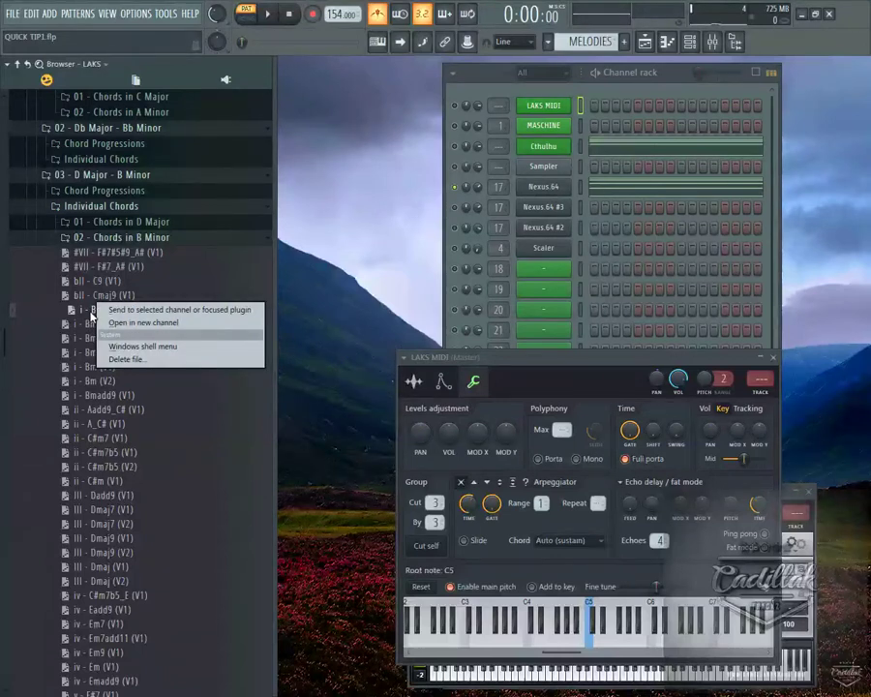
key(w)
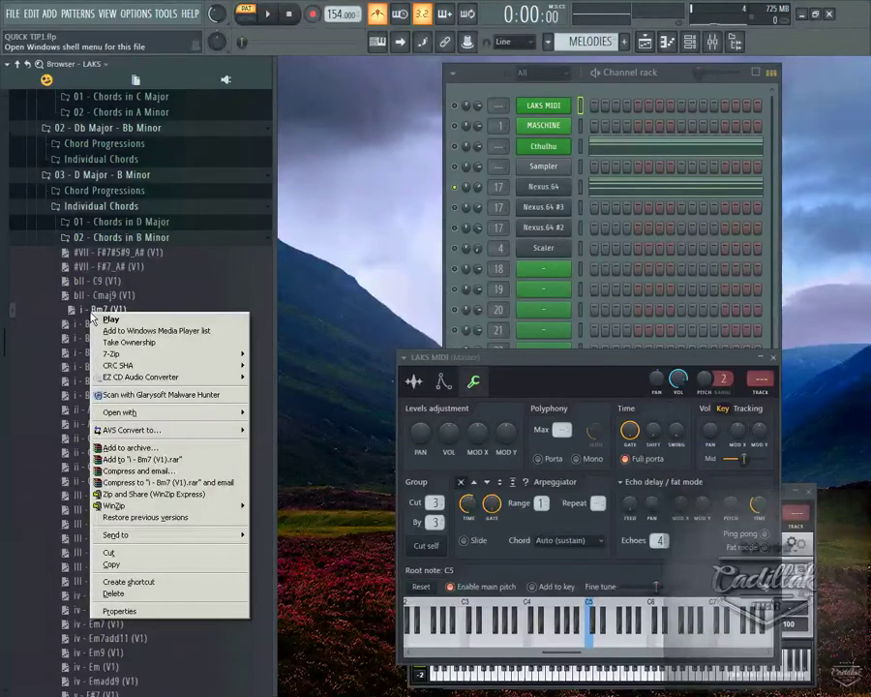
click(96, 318)
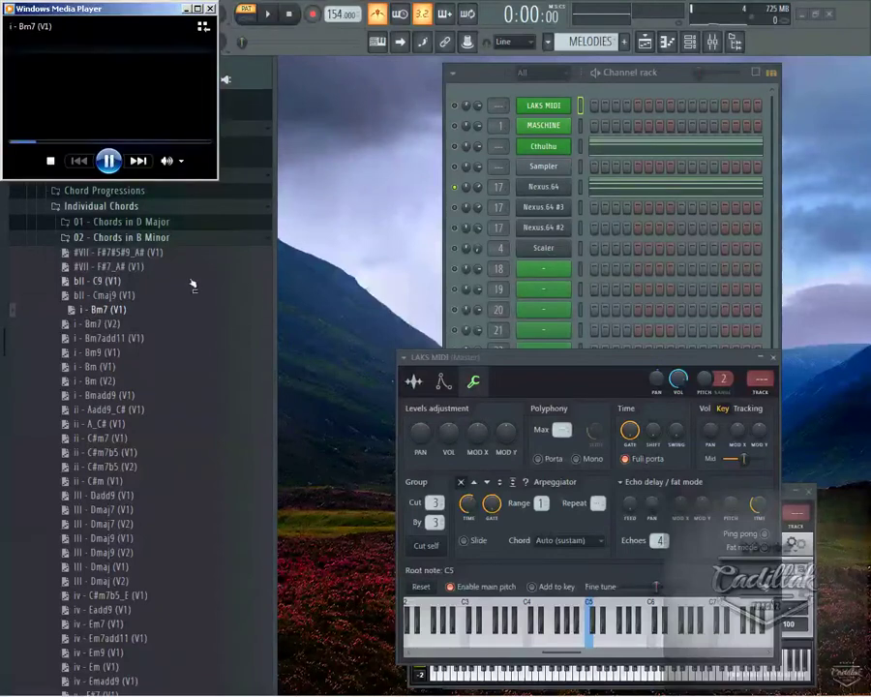
click(210, 9)
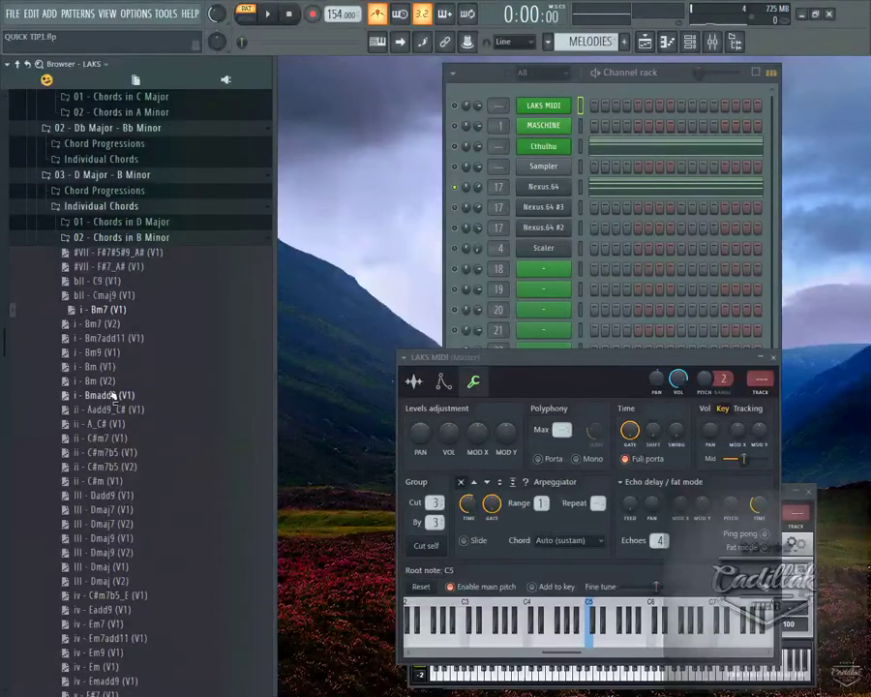
Preview i - Bmadd9 (V1), ii - C#m7b5 (V2) and III - Dmaj7 (V2) in Windows Media Player and close the player
right_click(113, 397)
key(w)
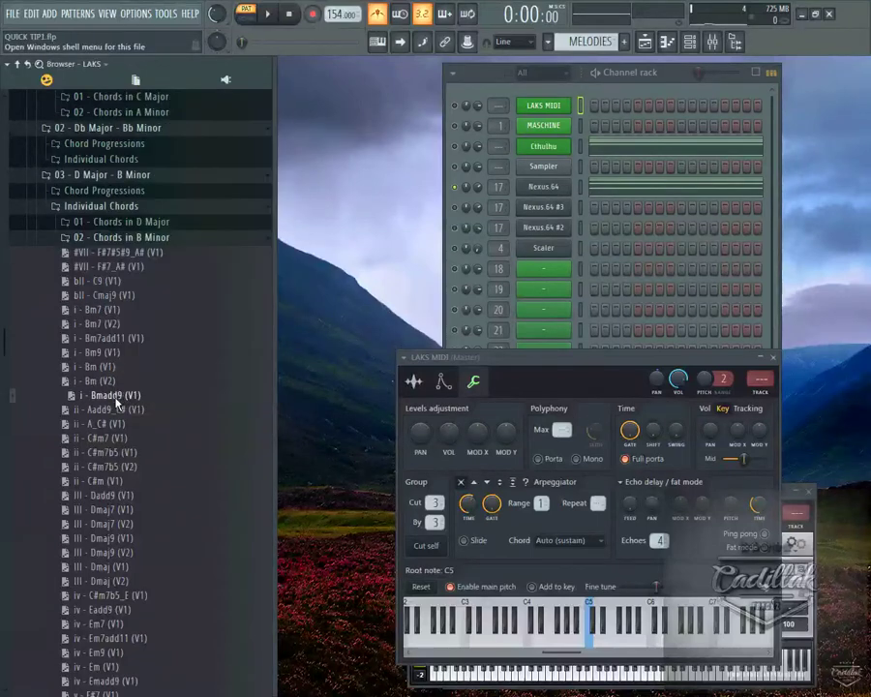
right_click(111, 467)
key(w)
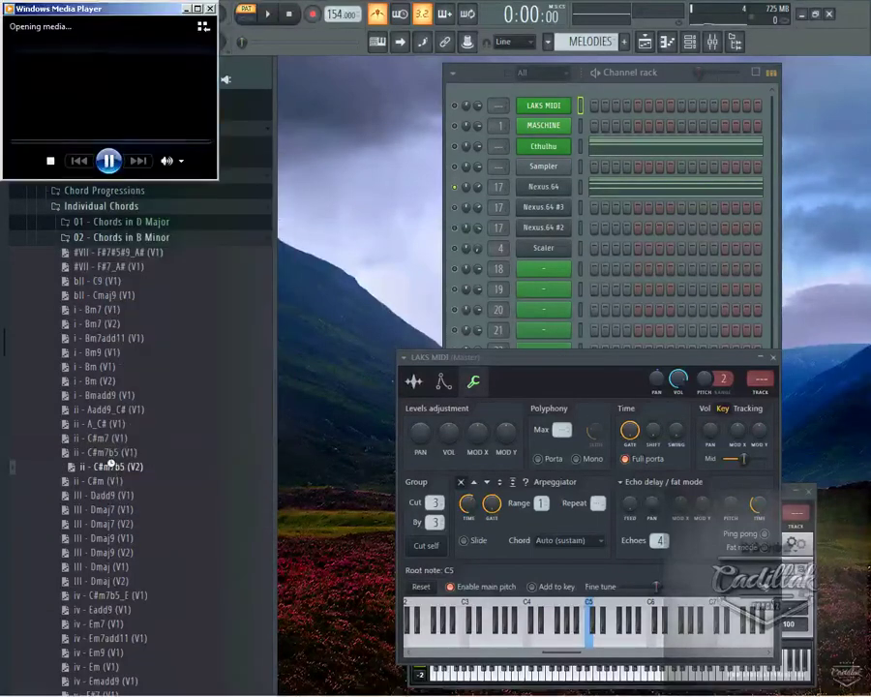
right_click(111, 524)
key(w)
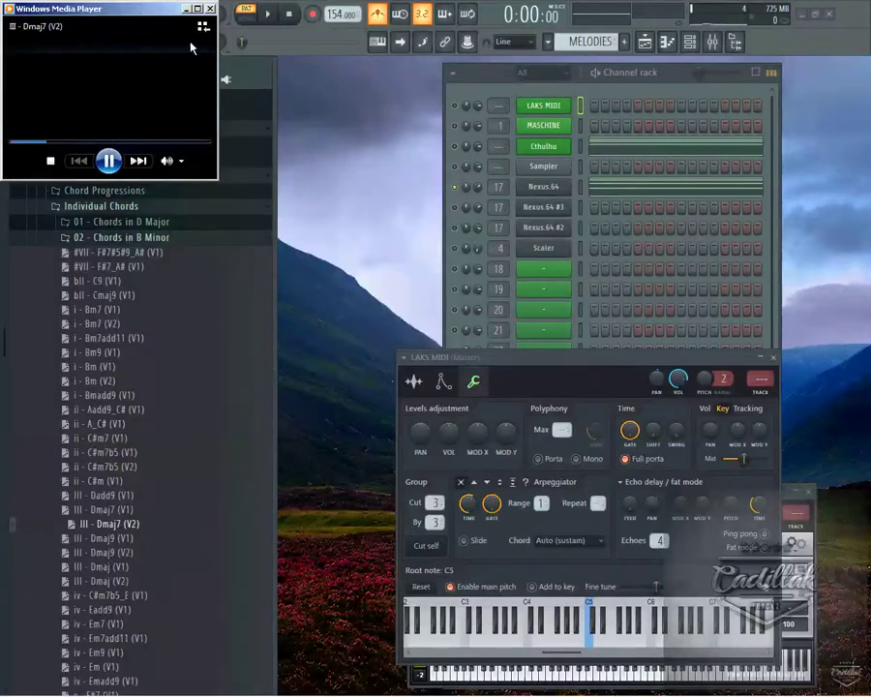
click(210, 10)
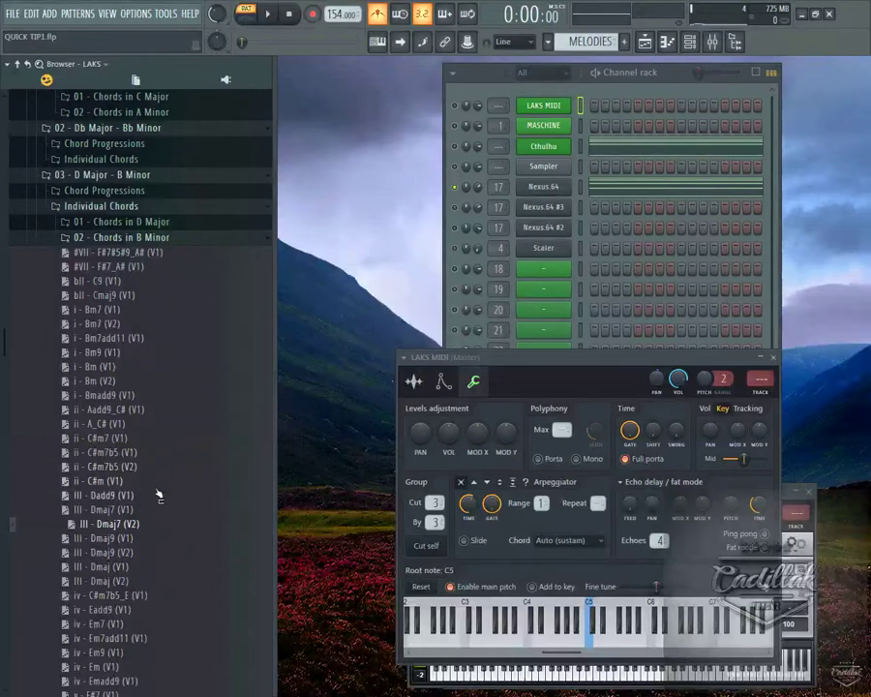
Close the LAKS MIDI window, move the Cthulhu plugin up, unmute its channel and turn on chord Learn
click(774, 360)
drag(605, 489, 589, 262)
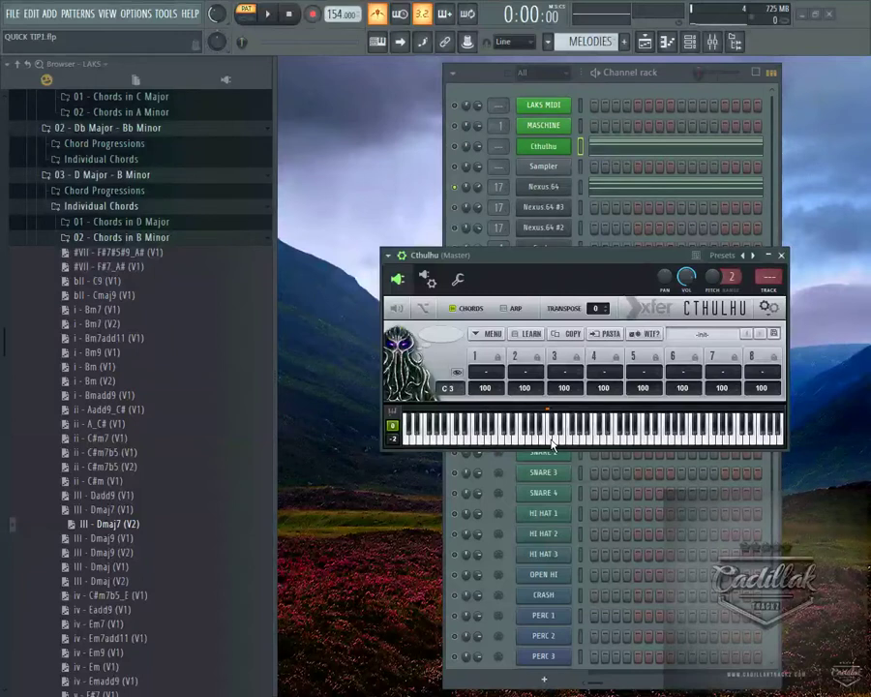
click(204, 254)
click(457, 148)
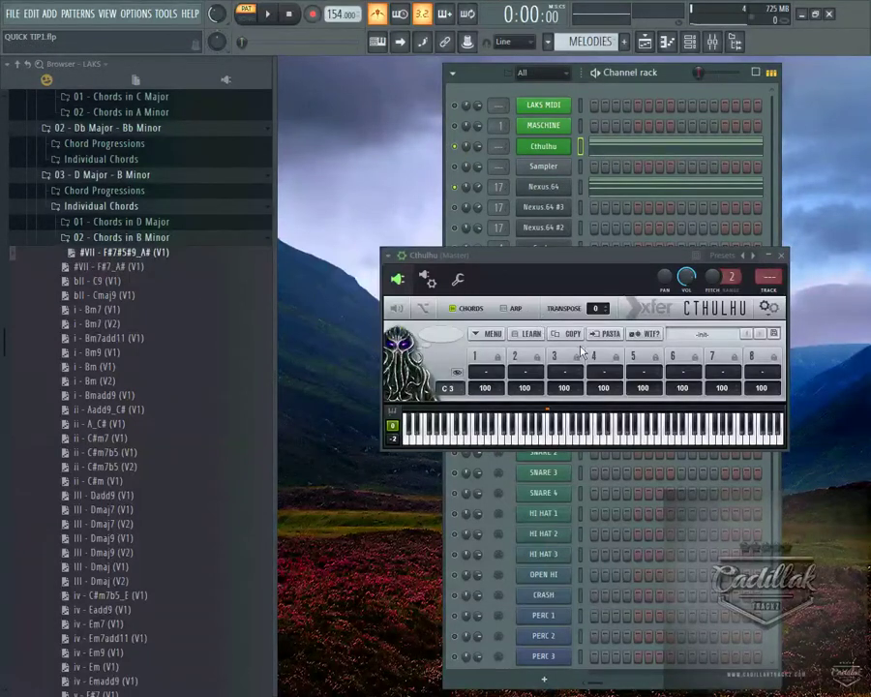
click(517, 363)
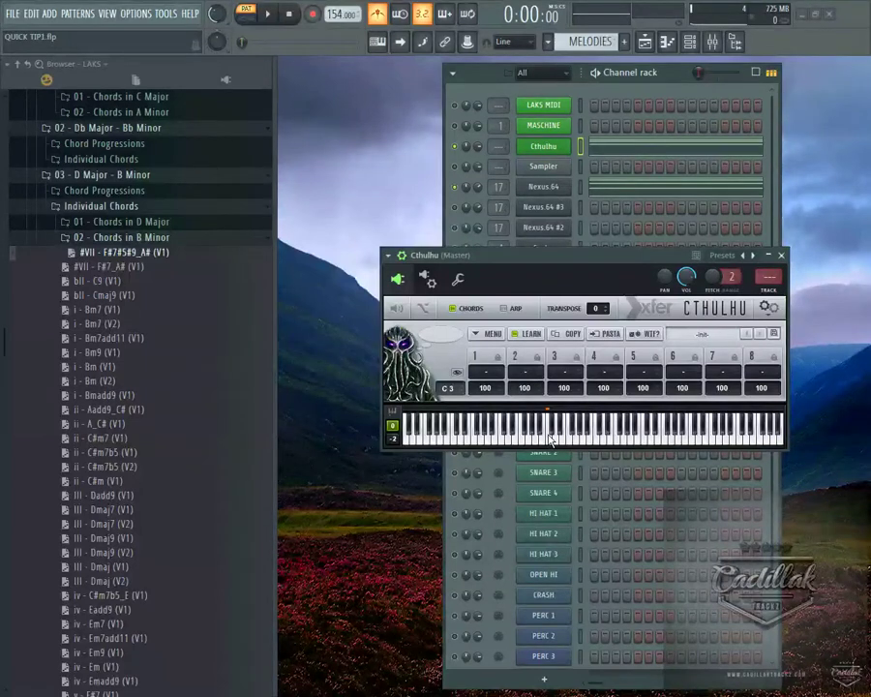
Load the #VII - F#7#5#9_A# (V1) chord into the Cthulhu channel and play the pattern to teach it on C3
click(165, 255)
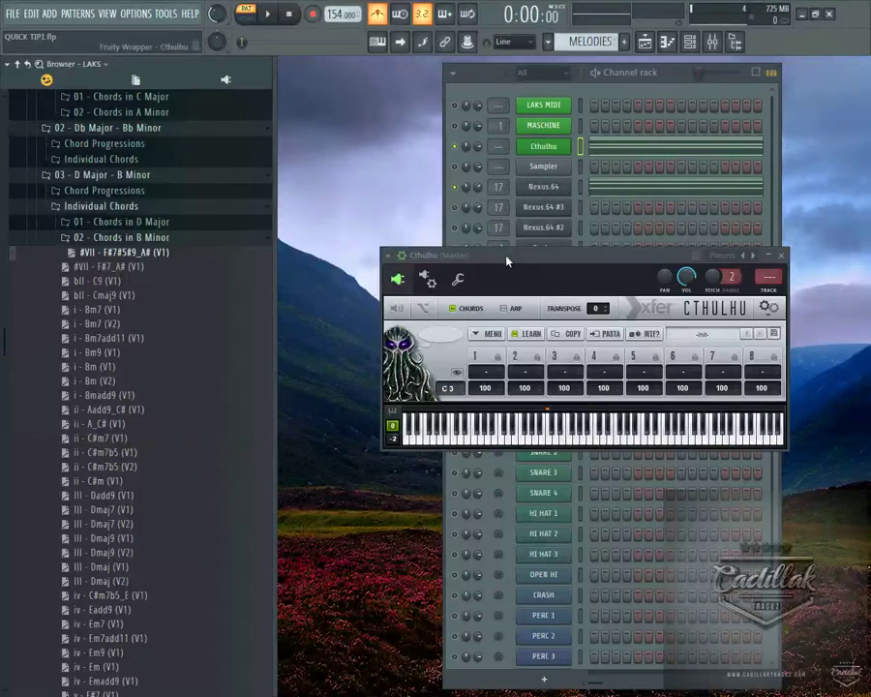
key(space)
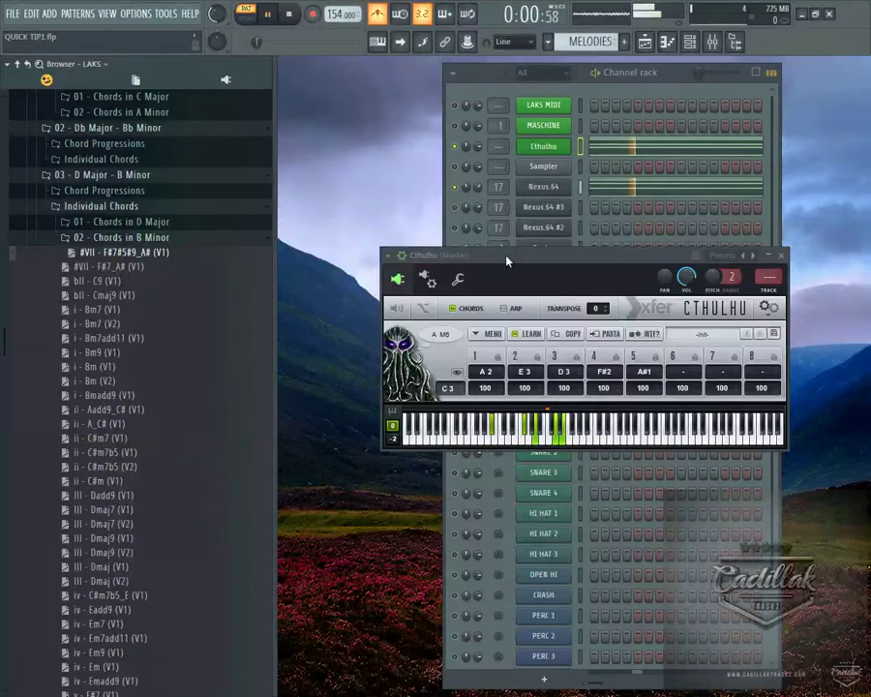
key(space)
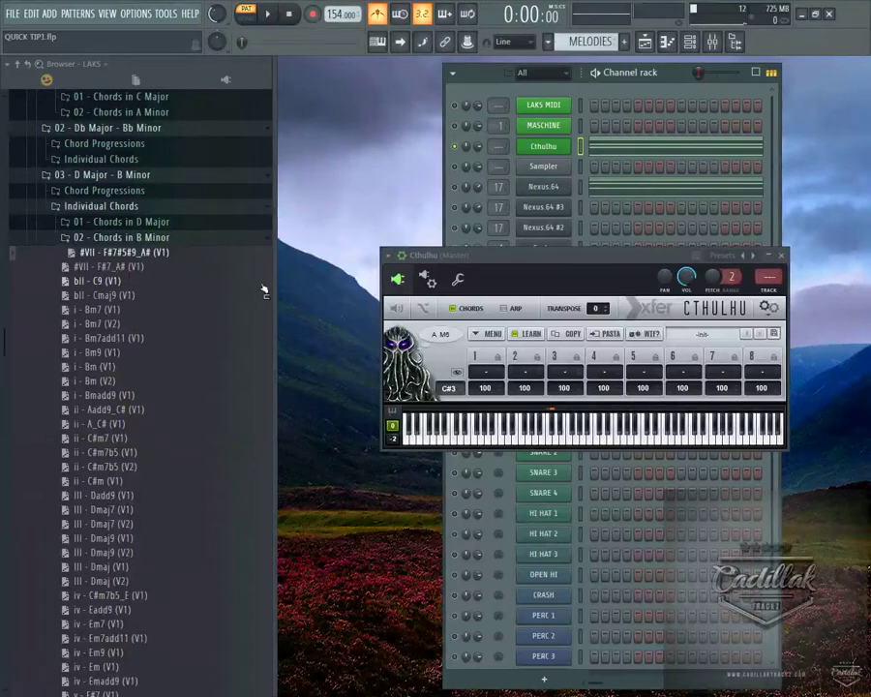
Teach Cthulhu the B minor chord files from #VII - F#7_A# (V1) through i - Bm (V2), playing each in turn
click(160, 265)
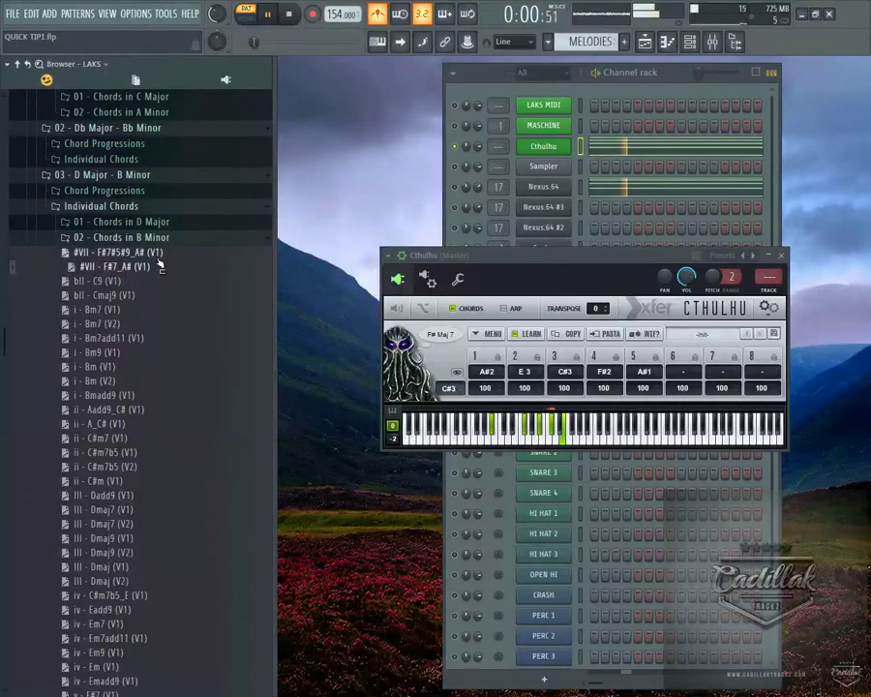
key(Down)
key(Down)
key(Down)
key(Down)
key(Down)
key(Down)
key(Down)
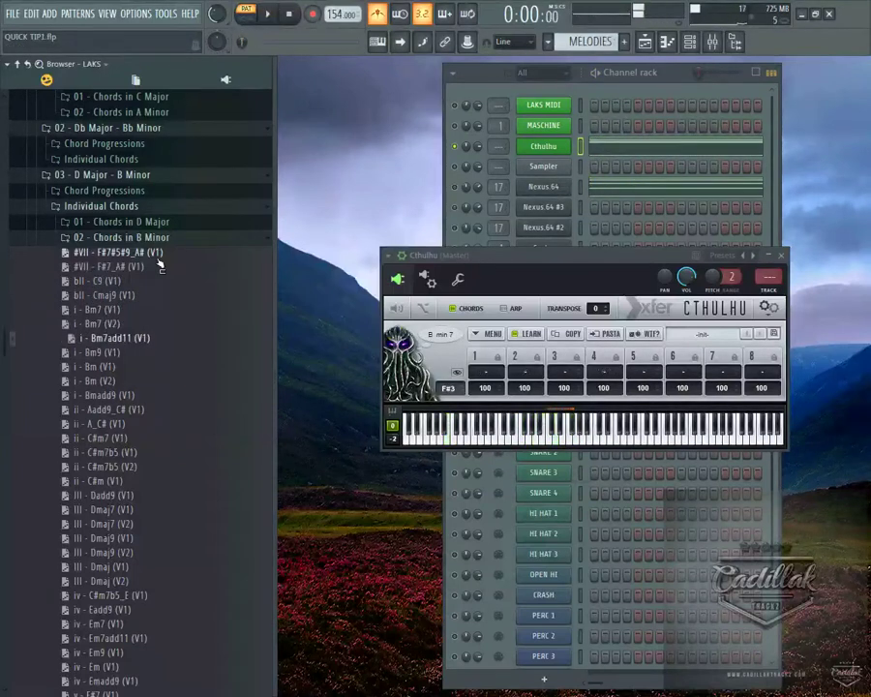
key(Down)
key(Down)
key(Down)
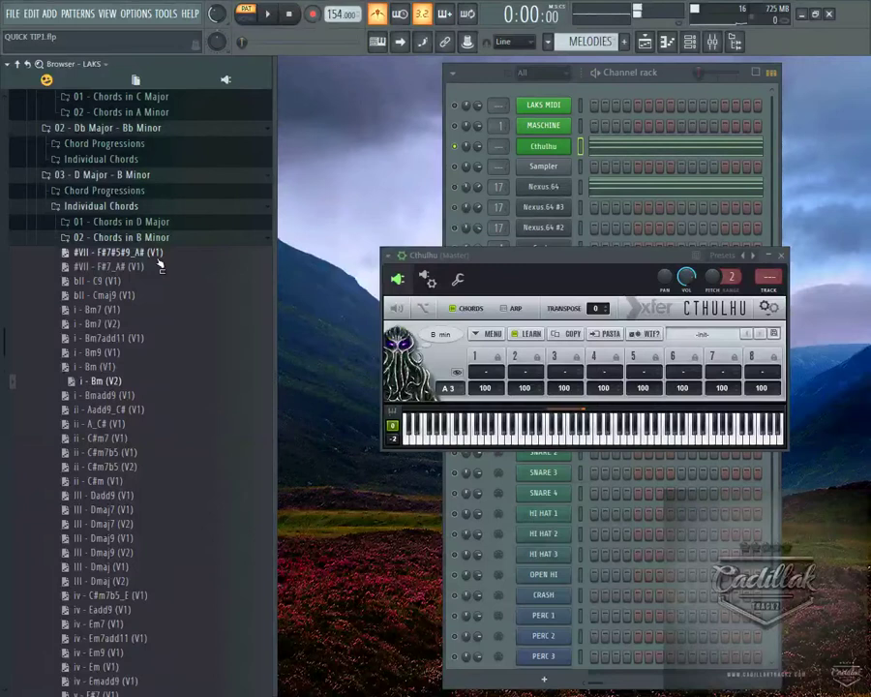
Teach Cthulhu the chord files from i - Bmadd9 (V1) through ii - C#m (V1), one after another
key(Down)
key(Down)
key(Down)
key(Down)
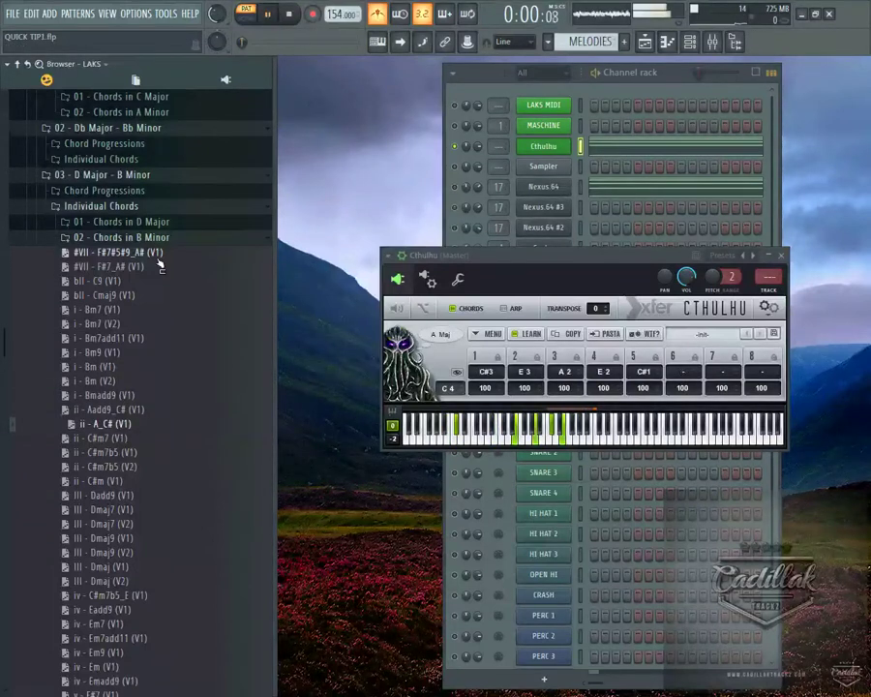
key(Down)
key(Down)
key(Down)
key(Down)
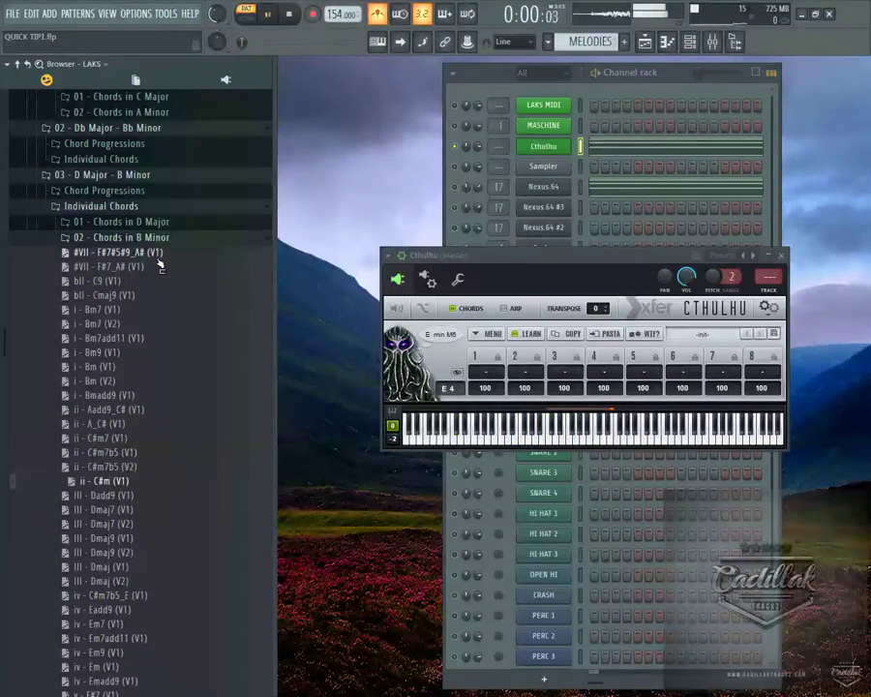
Teach Cthulhu the III chord files from III - Dadd9 (V1) through III - Dmaj (V2)
key(Down)
key(Down)
key(Down)
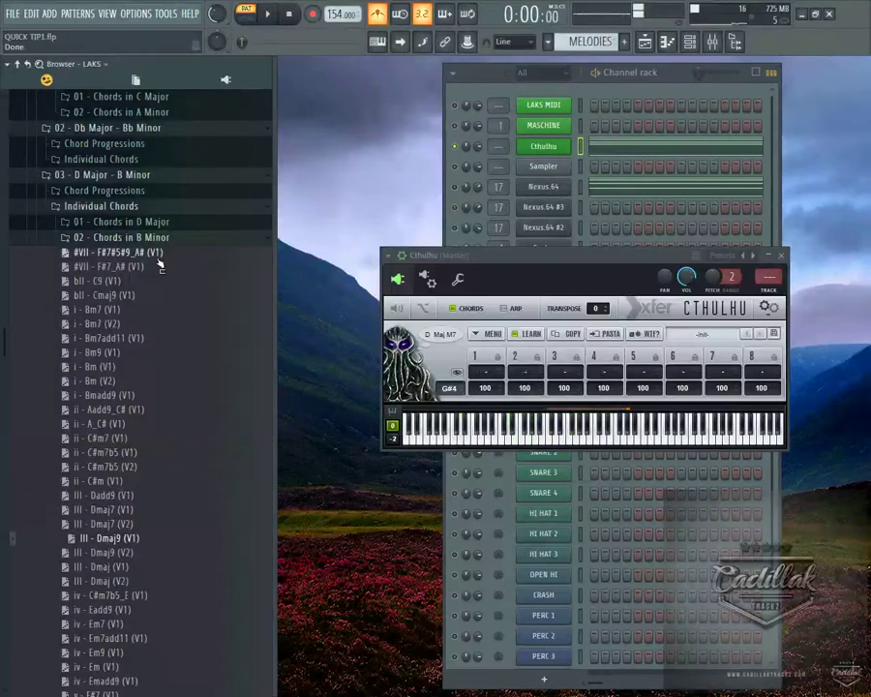
key(Down)
key(Down)
key(Down)
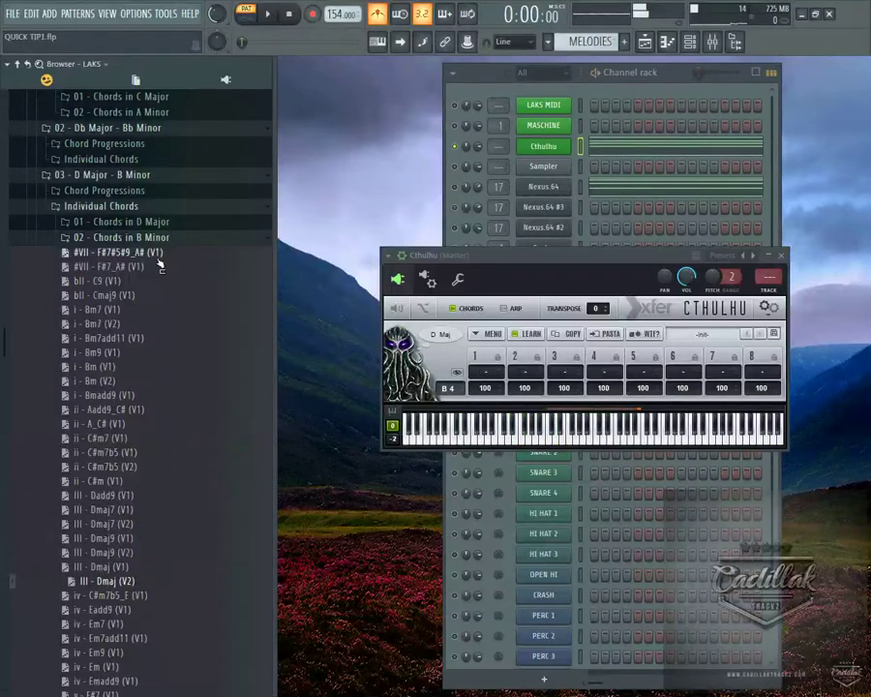
Teach Cthulhu the iv chord files from iv - C#m7b5_E (V1) through iv - Emadd9 (V1)
key(Down)
key(Down)
key(Down)
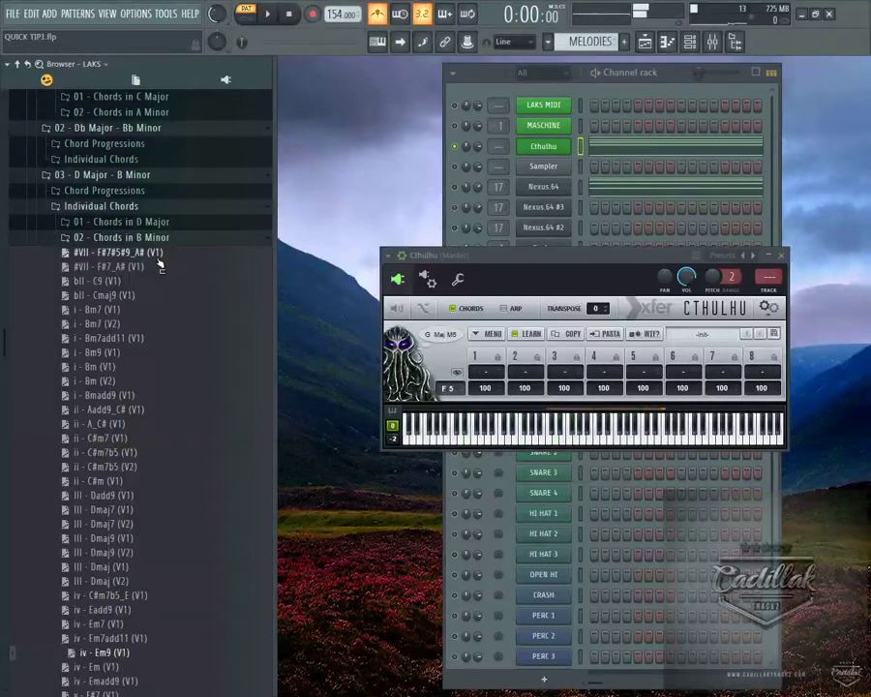
key(Down)
key(Down)
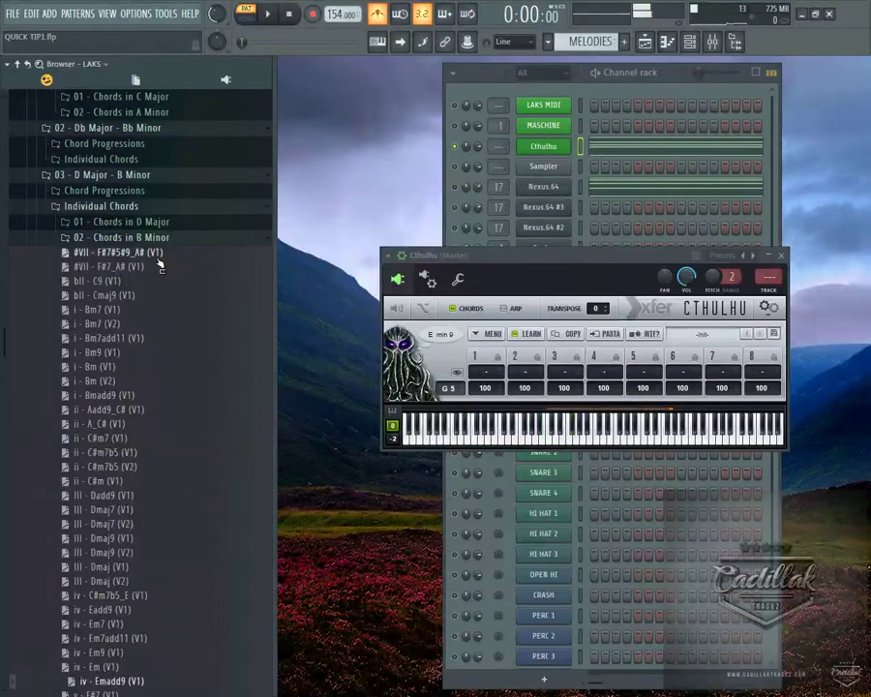
Teach Cthulhu the v chord files from v - F#7 (V1) through v - F#m7add11 (V1)
key(Down)
key(Down)
key(Down)
key(Down)
key(Down)
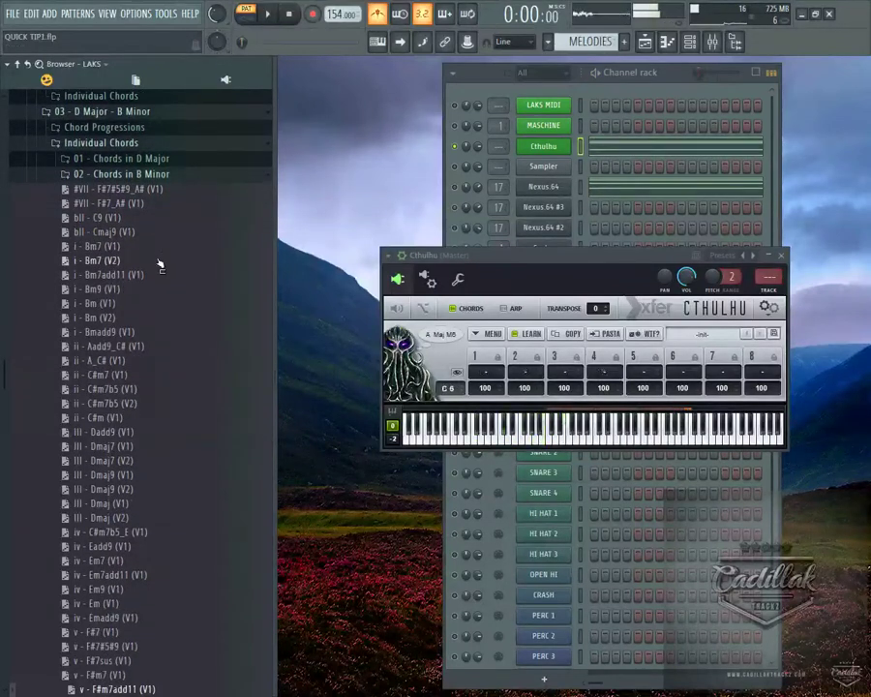
Teach Cthulhu the chord files from v - F#m (V1) through VI - Gmaj (V1)
key(Down)
key(Down)
key(Down)
key(Down)
key(Down)
key(Down)
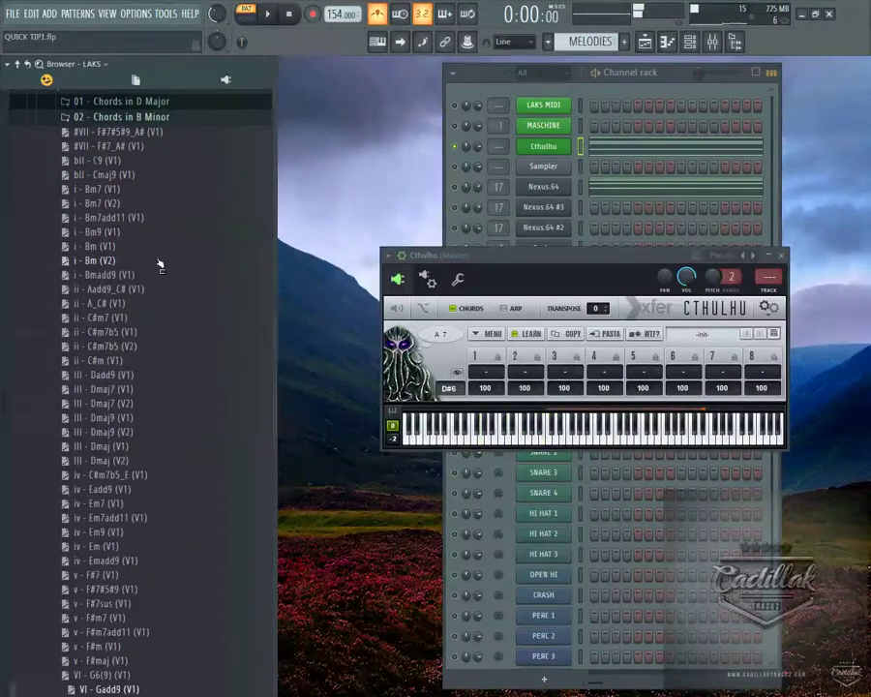
key(Down)
key(Down)
key(Down)
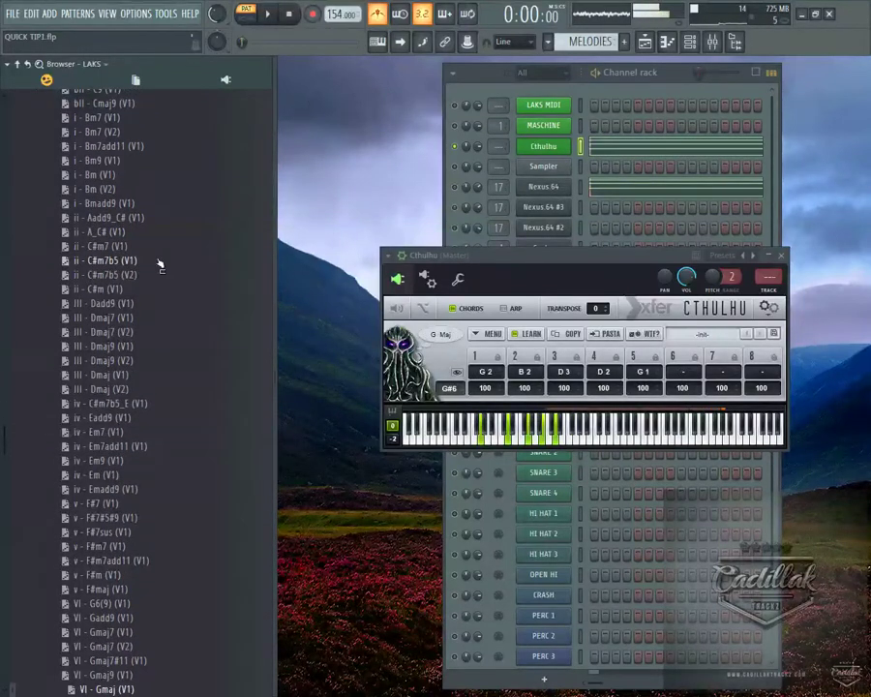
Teach Cthulhu the remaining B minor chords from VI - Gmaj (V2) through VII - Amaj (V2), and turn Learn off
key(Down)
key(Down)
key(Down)
key(space)
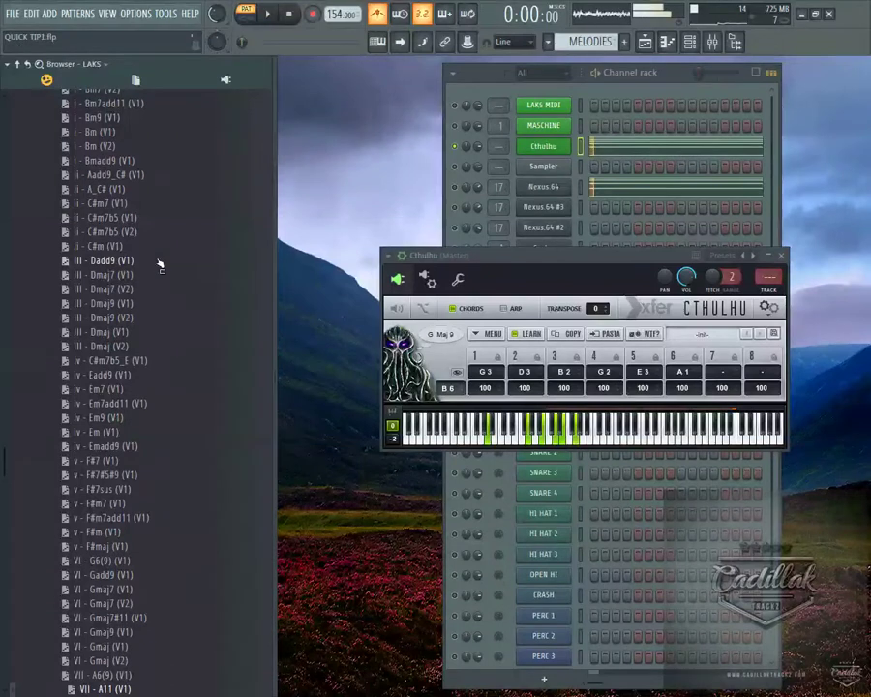
key(Down)
key(Down)
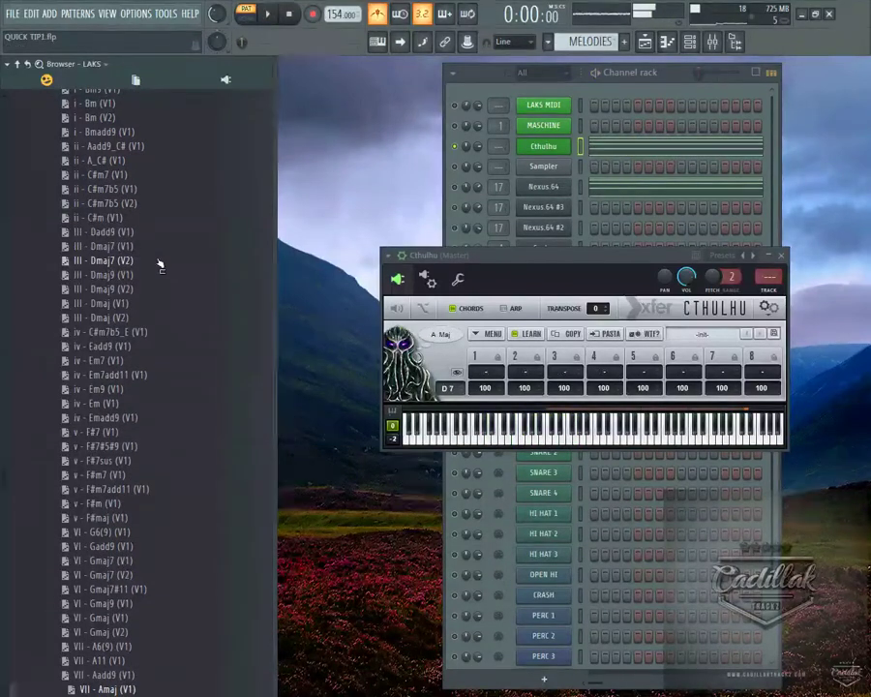
key(Down)
key(space)
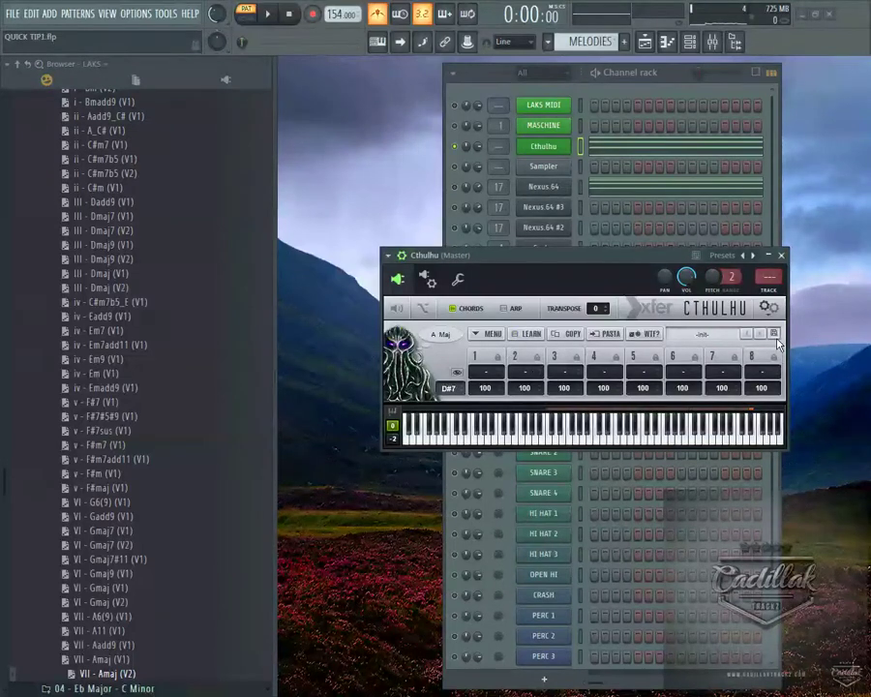
Save the learned chords as a chords preset named B MINOR.fxp on the Desktop
click(243, 370)
scroll(243, 365, up, 6)
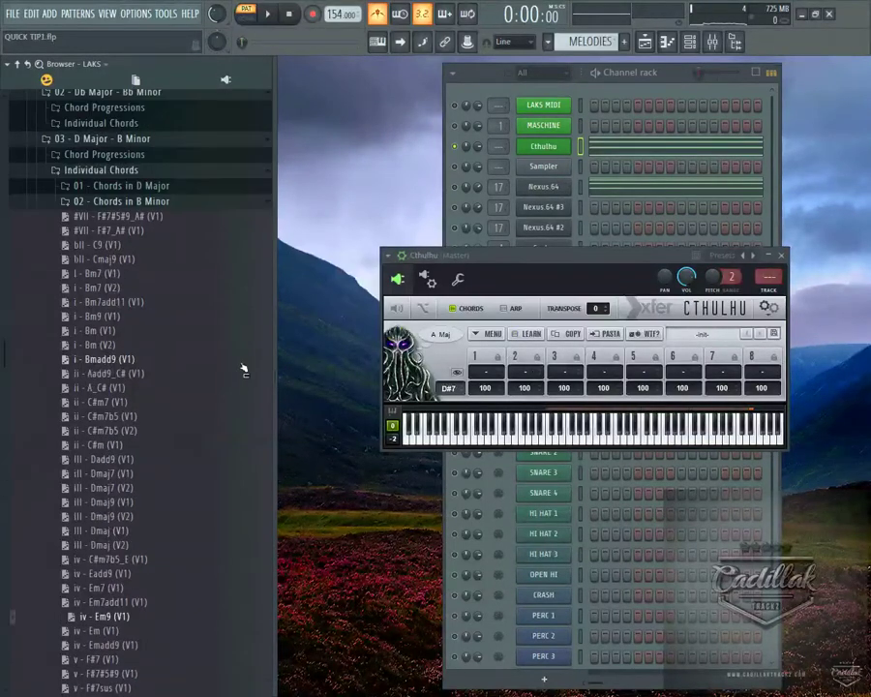
click(773, 335)
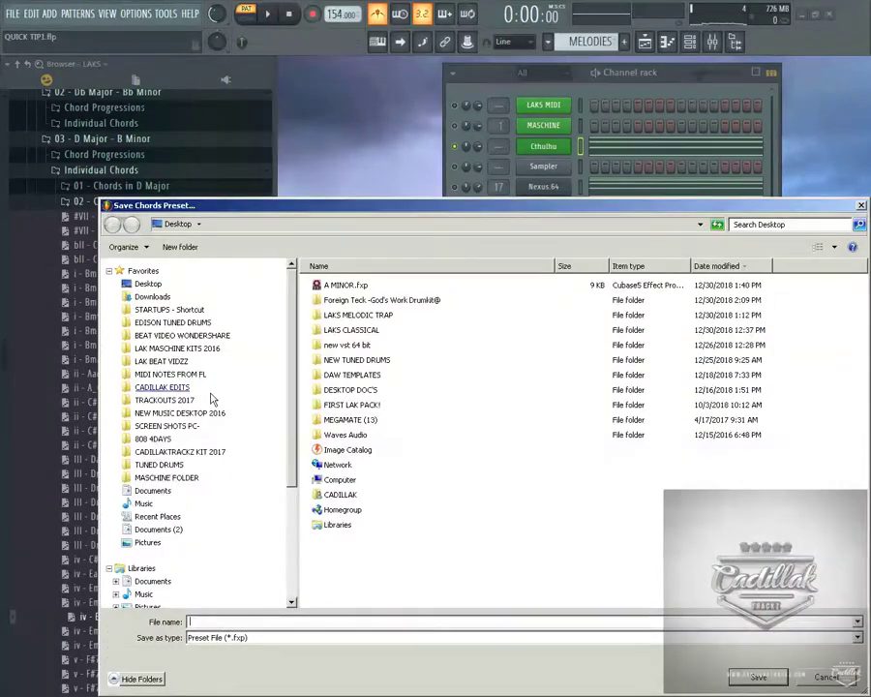
click(192, 622)
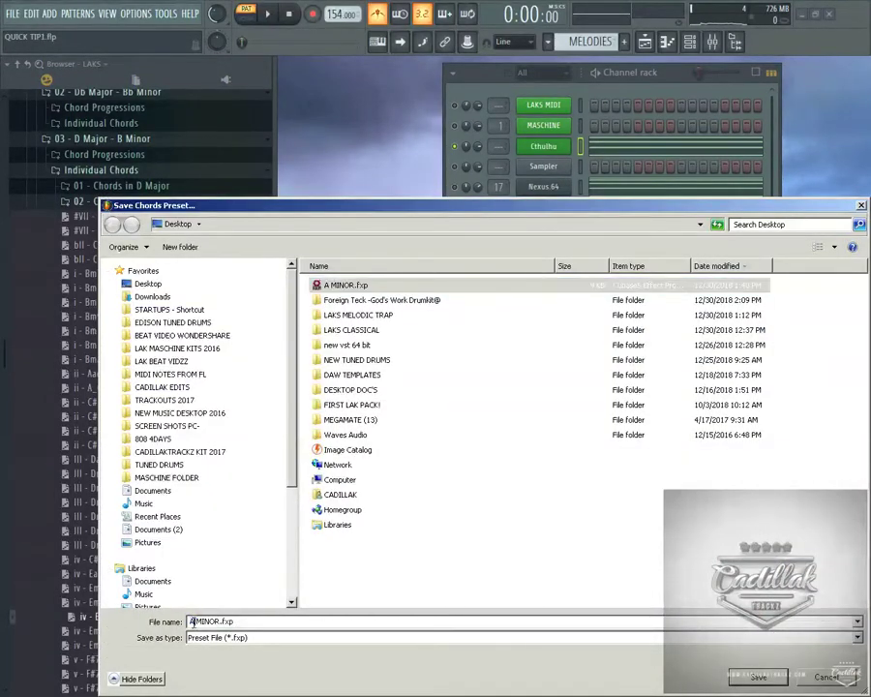
text(B)
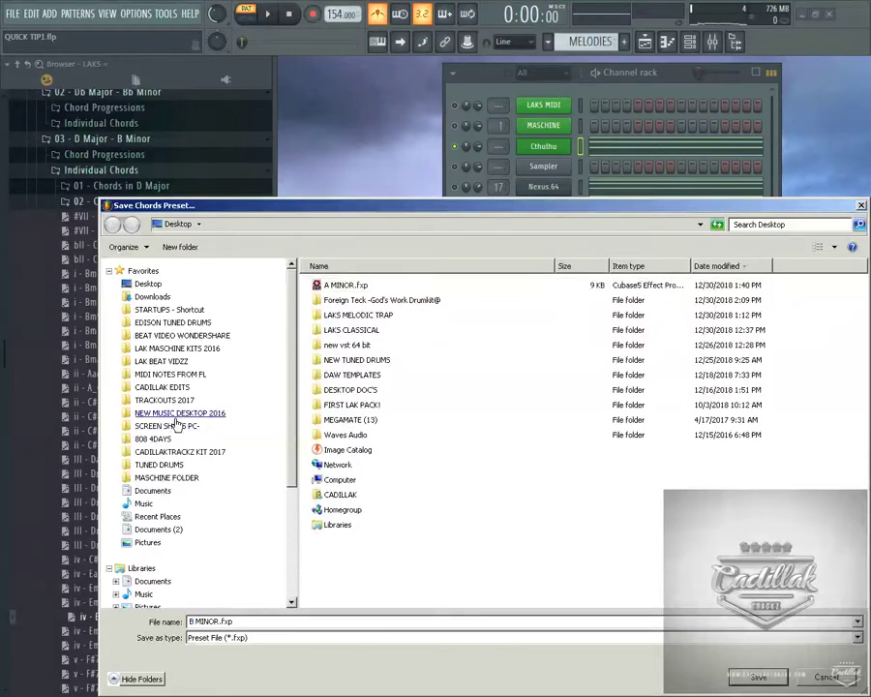
key(Return)
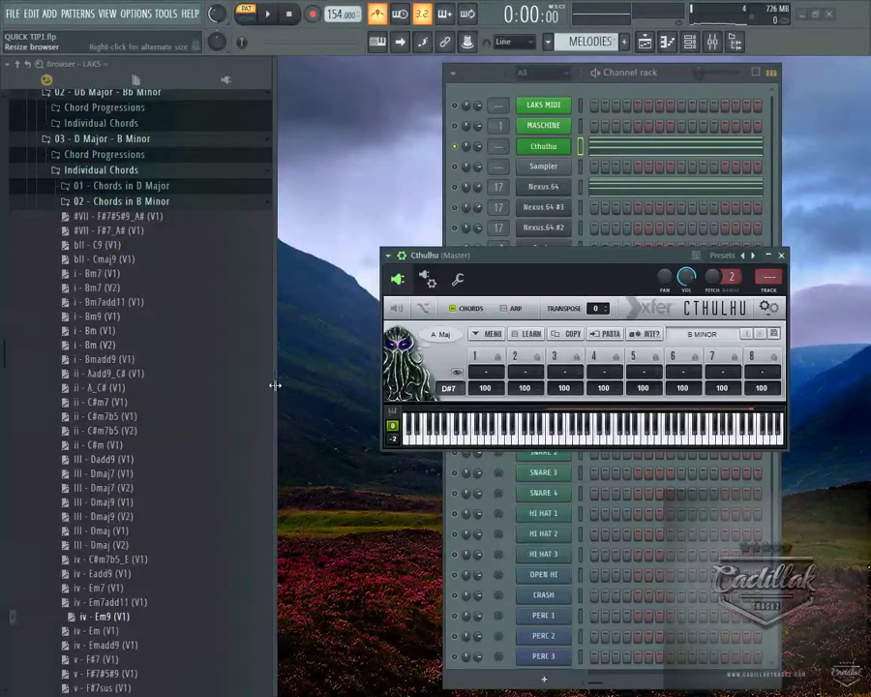
Hide the browser and cut the notes from the Cthulhu channel
click(275, 175)
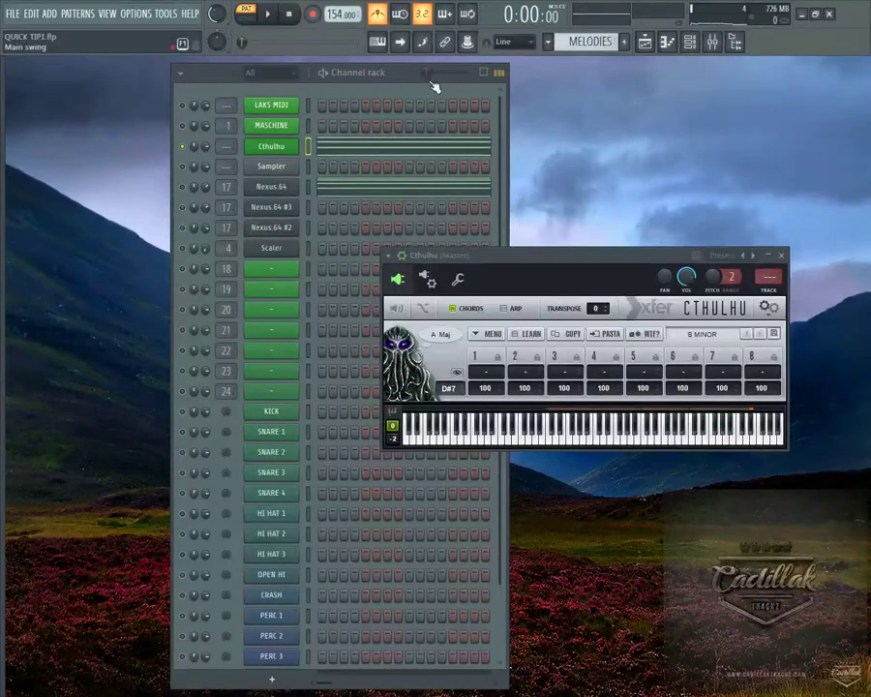
drag(406, 77, 415, 80)
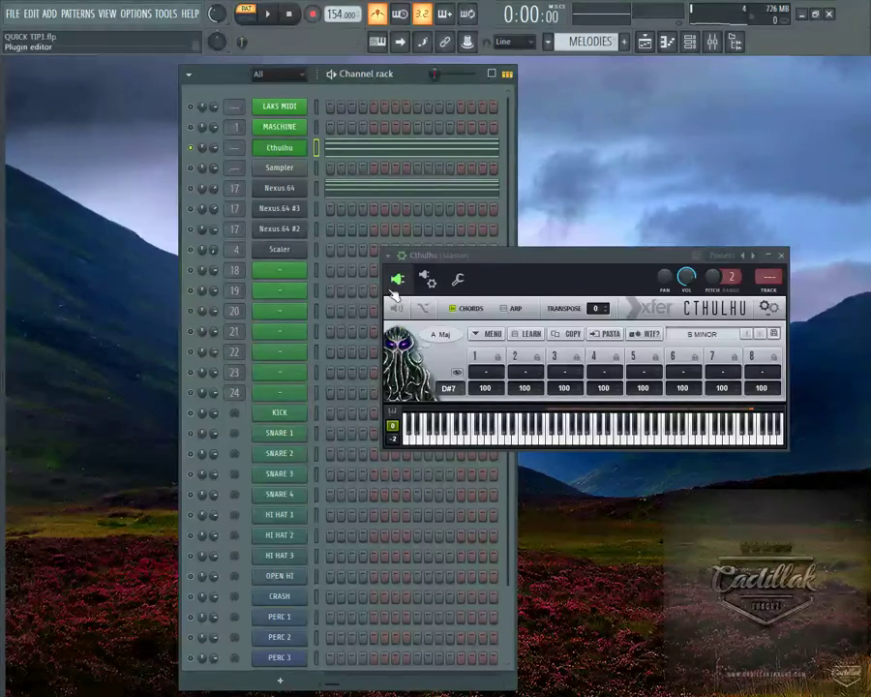
right_click(296, 153)
mouse_move(335, 144)
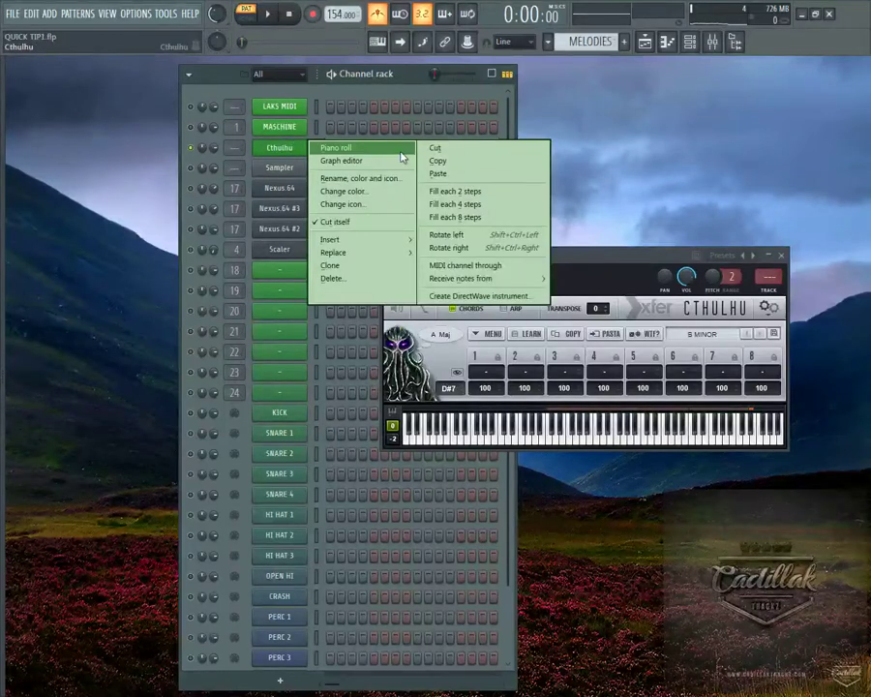
click(433, 147)
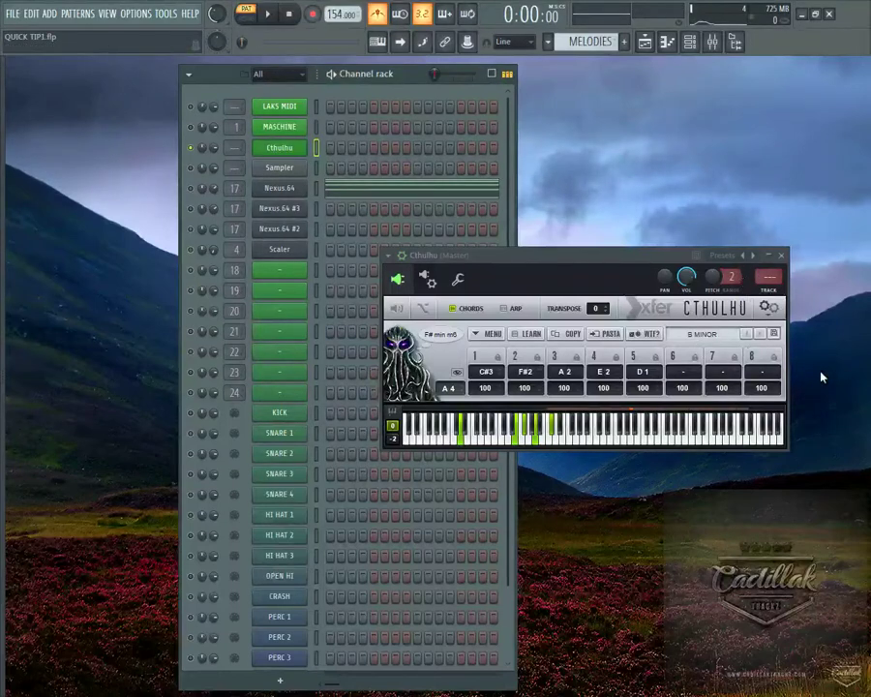
Close the Cthulhu plugin window and show the browser again
click(784, 257)
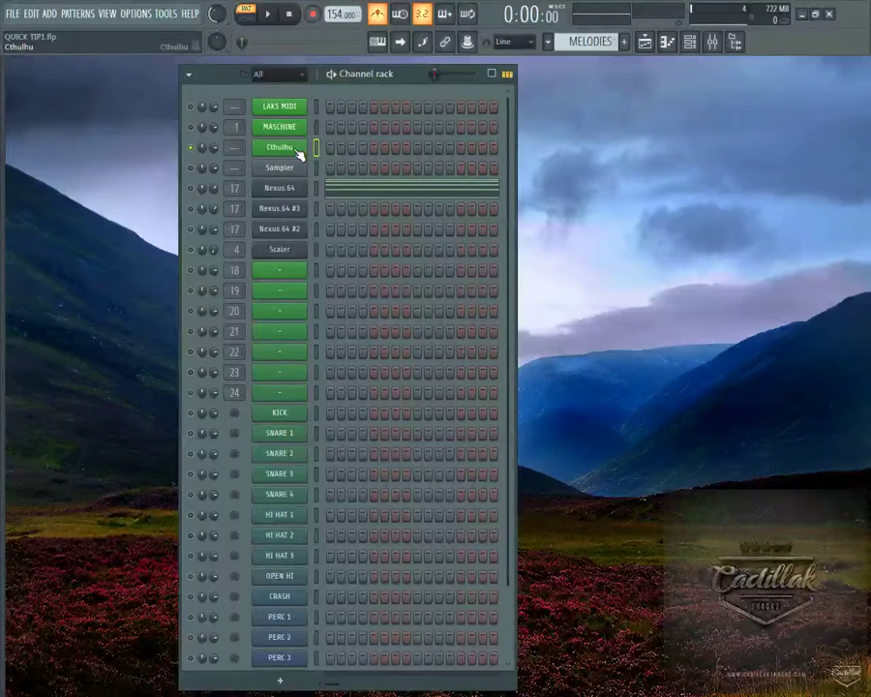
click(712, 41)
click(712, 41)
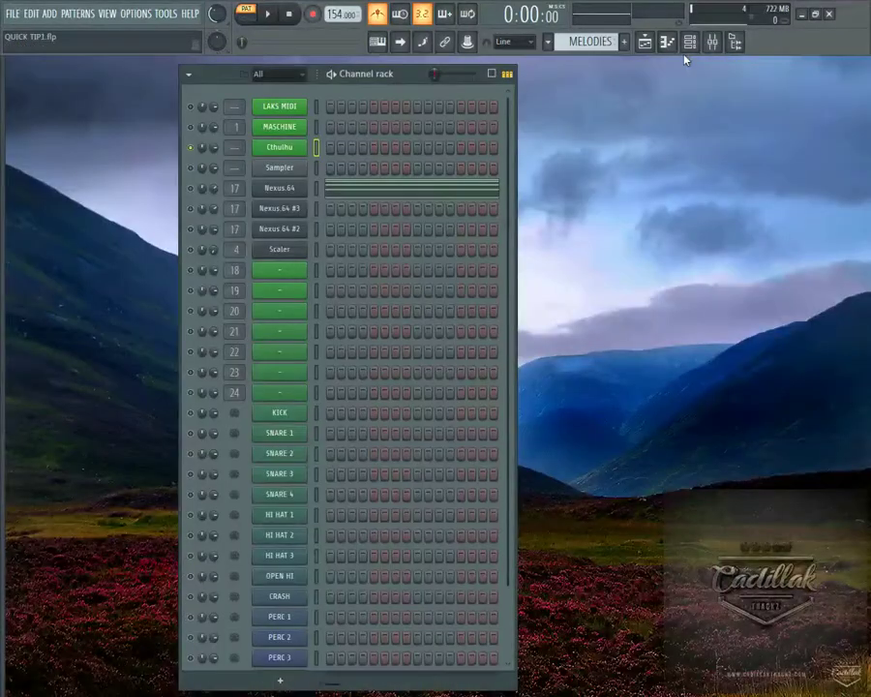
click(734, 41)
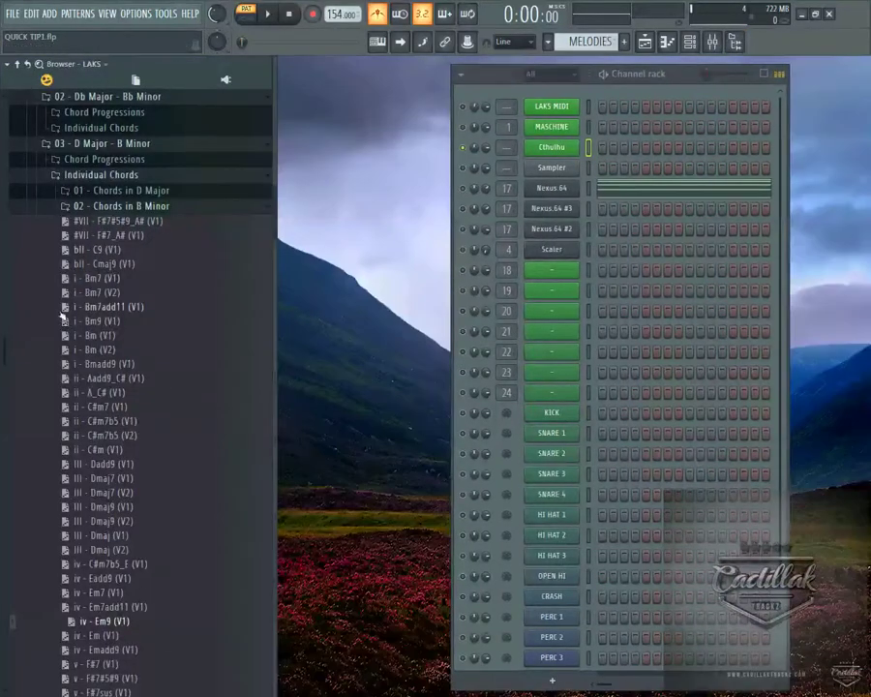
Open Cthulhu's piano roll and try out individual B minor chord files in it, including III - Dmaj7 (V1) and III - Dmaj (V2)
right_click(571, 155)
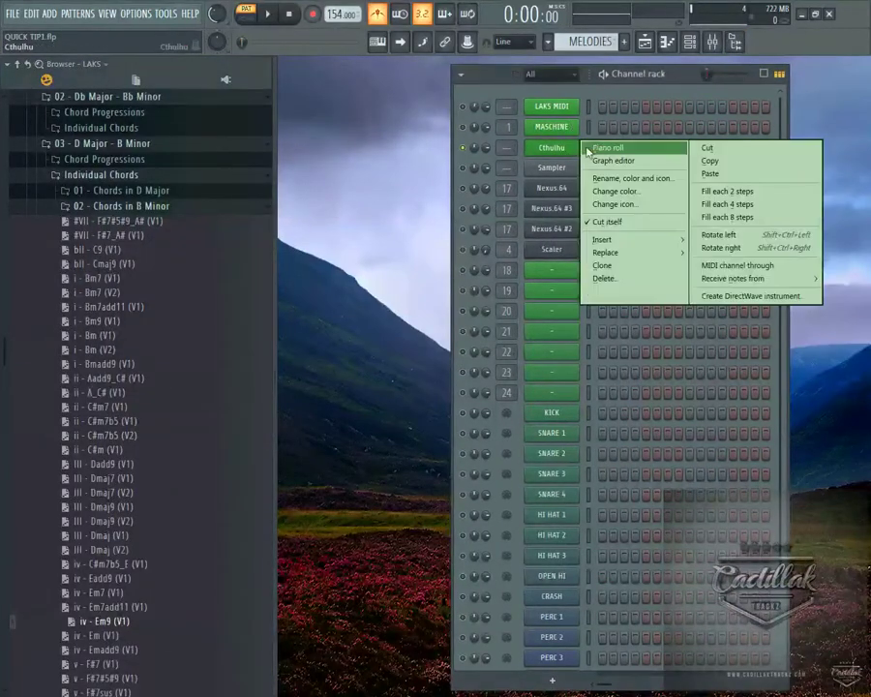
click(592, 145)
drag(91, 435, 375, 313)
drag(125, 520, 501, 286)
drag(97, 321, 350, 307)
drag(111, 236, 407, 254)
drag(155, 364, 475, 368)
drag(182, 478, 395, 377)
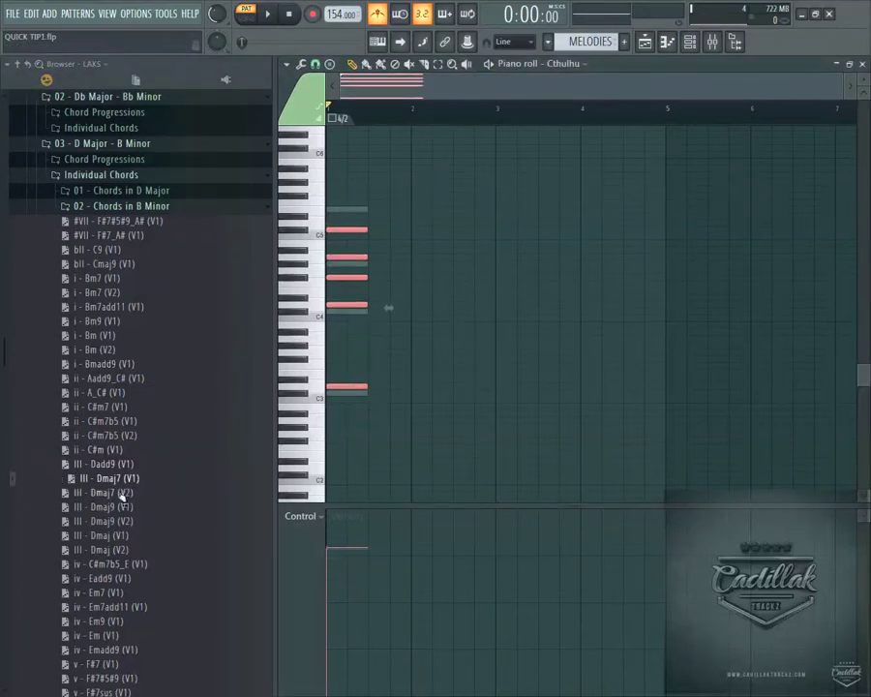
drag(92, 550, 472, 360)
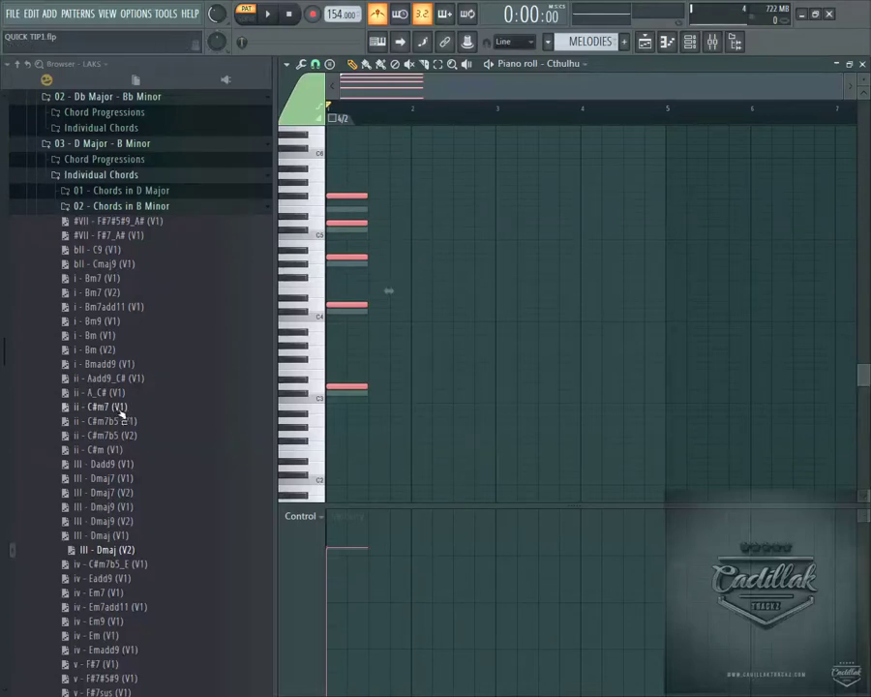
Try more B minor chord files in the piano roll, finish with bII - Cmaj9 (V1), and close the piano roll
drag(97, 336, 392, 238)
drag(127, 392, 443, 250)
drag(135, 449, 413, 341)
drag(94, 349, 201, 217)
drag(105, 263, 439, 268)
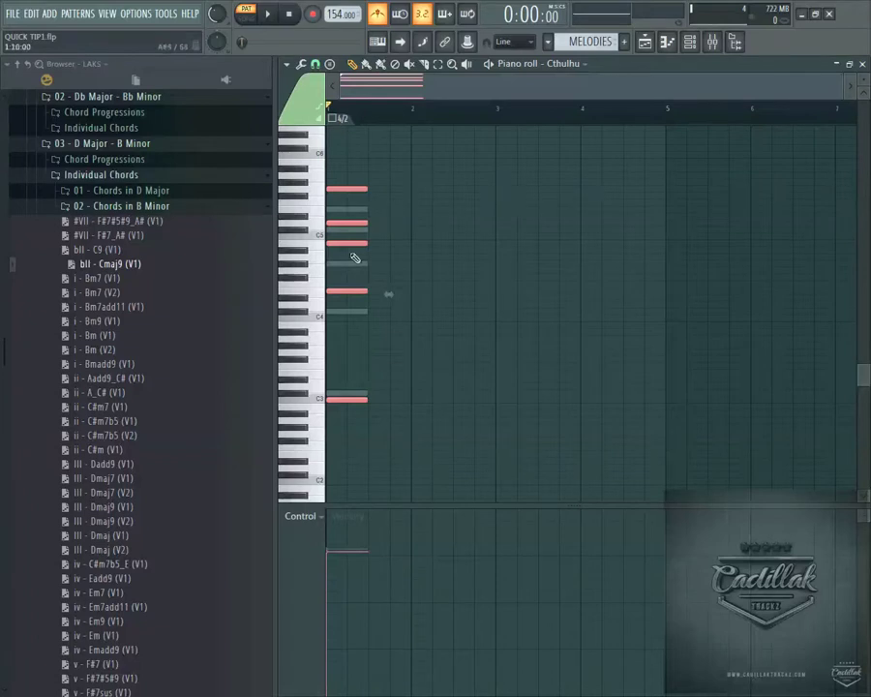
scroll(471, 112, up, 2)
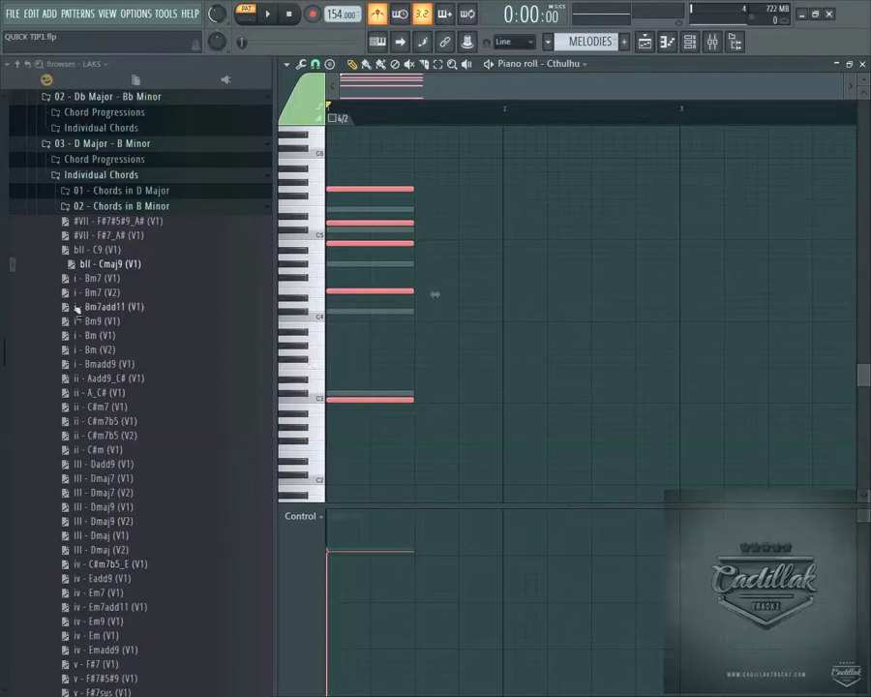
click(863, 64)
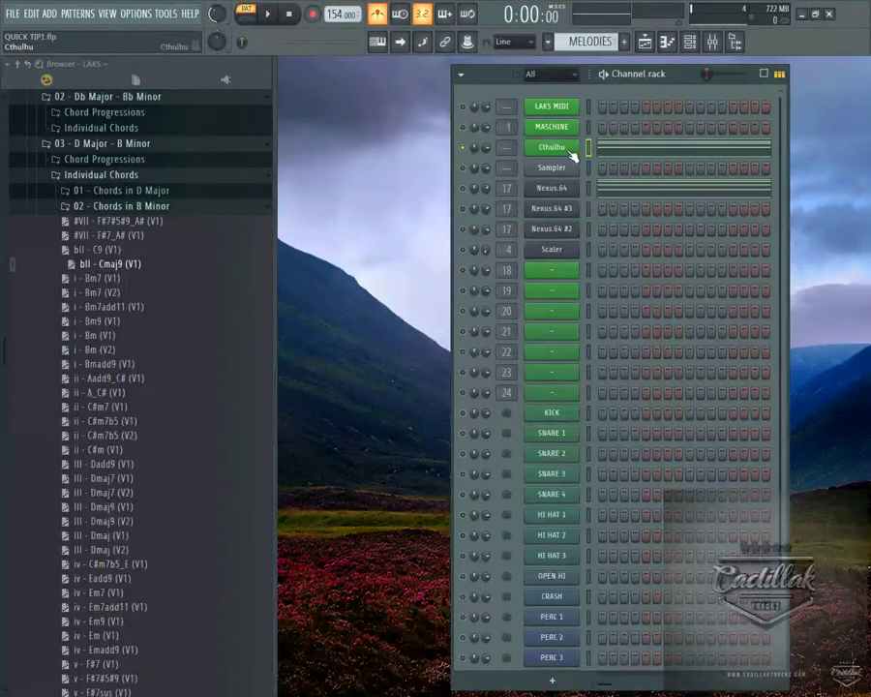
Unmute the MASCHINE, Sampler, Scaler and all three Nexus.64 channels, and hide the browser
click(462, 127)
click(463, 167)
click(464, 188)
click(463, 208)
click(464, 228)
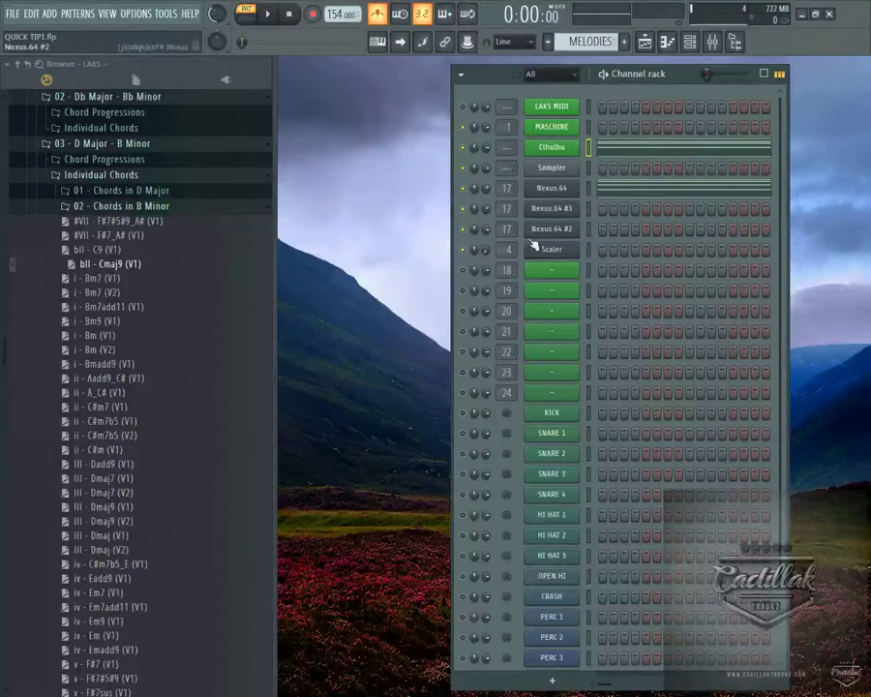
key(alt+F8)
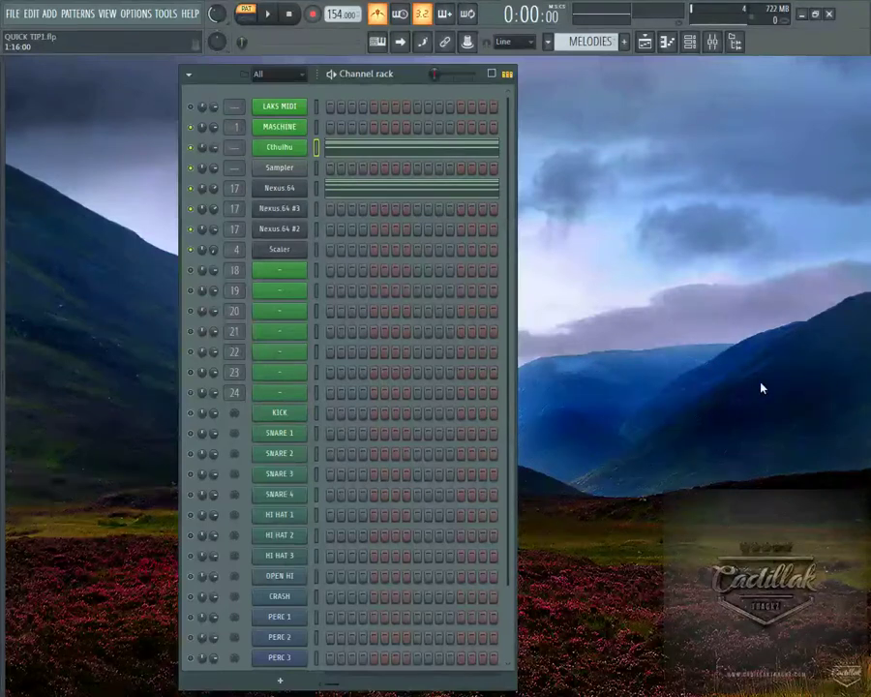
scroll(510, 186, down, 3)
scroll(513, 281, up, 3)
key(alt+Tab)
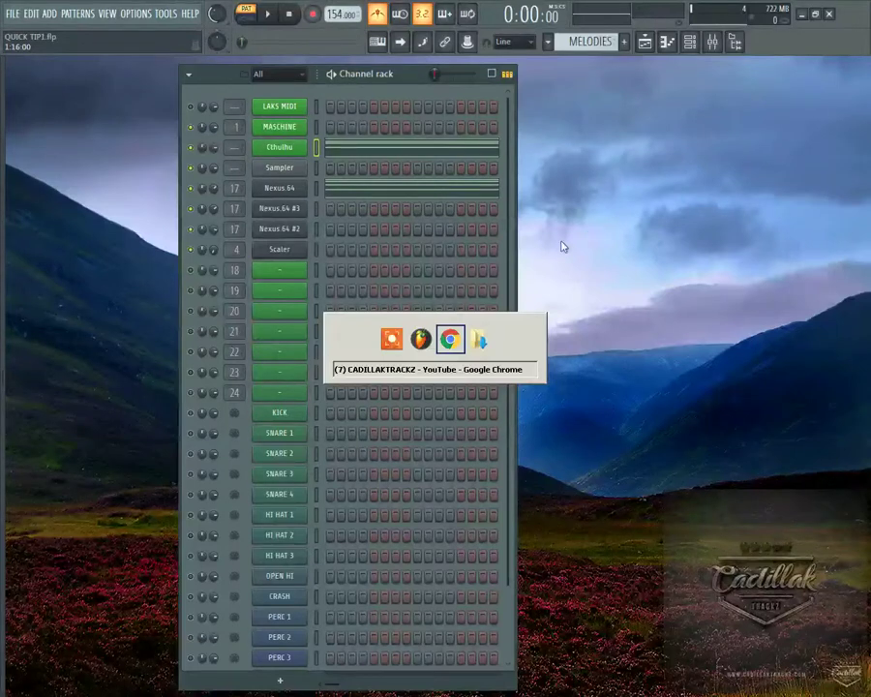
key(alt+Tab)
key(alt+Tab)
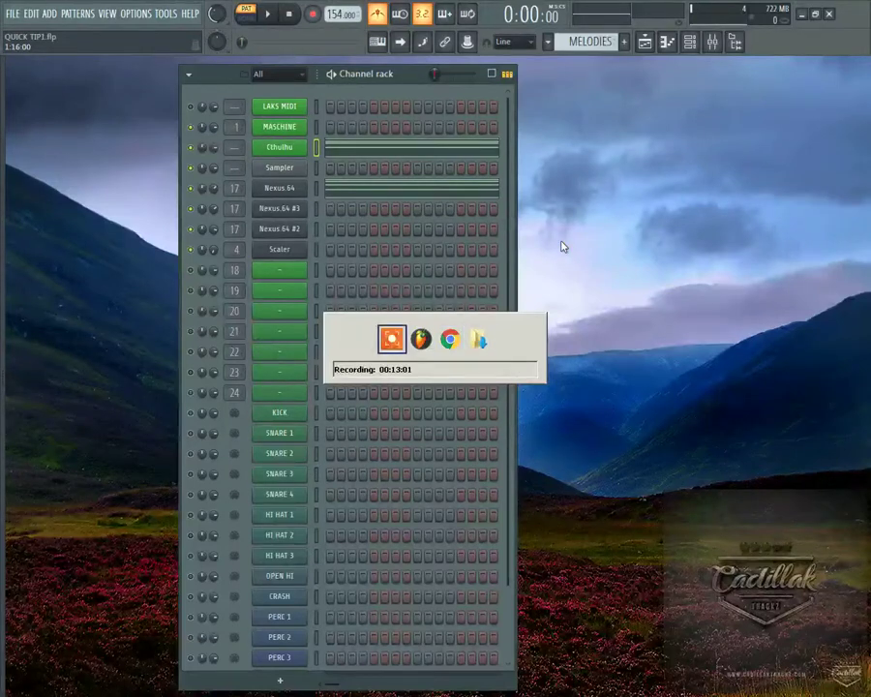